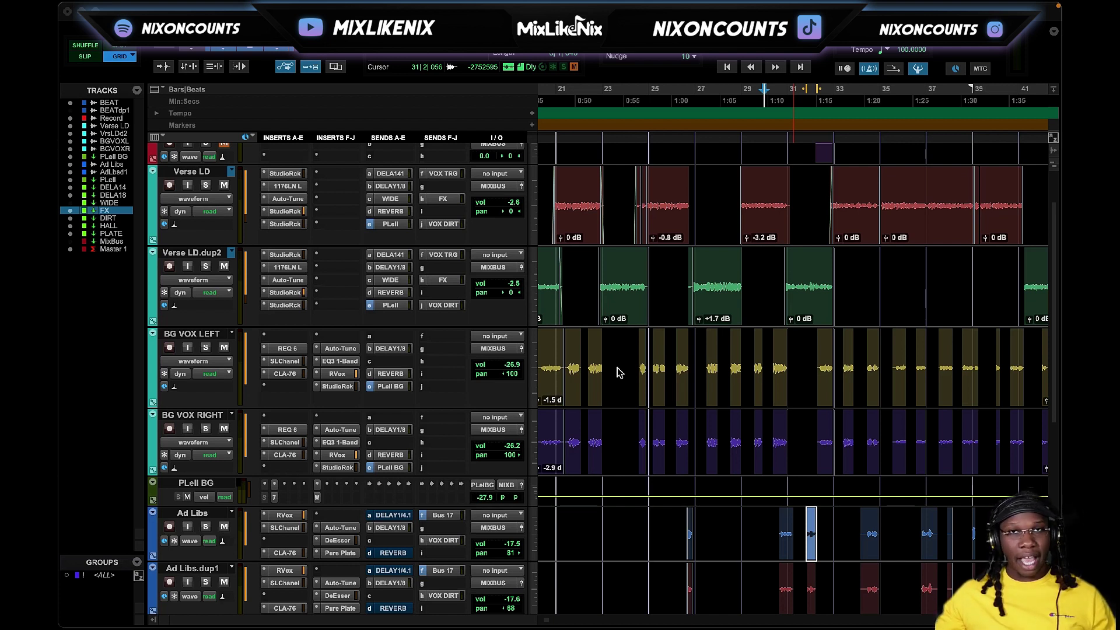
Play the session from about bar 4, just before the first Verse LD clip.
scroll(619, 373, left, 3)
scroll(620, 374, up, 3)
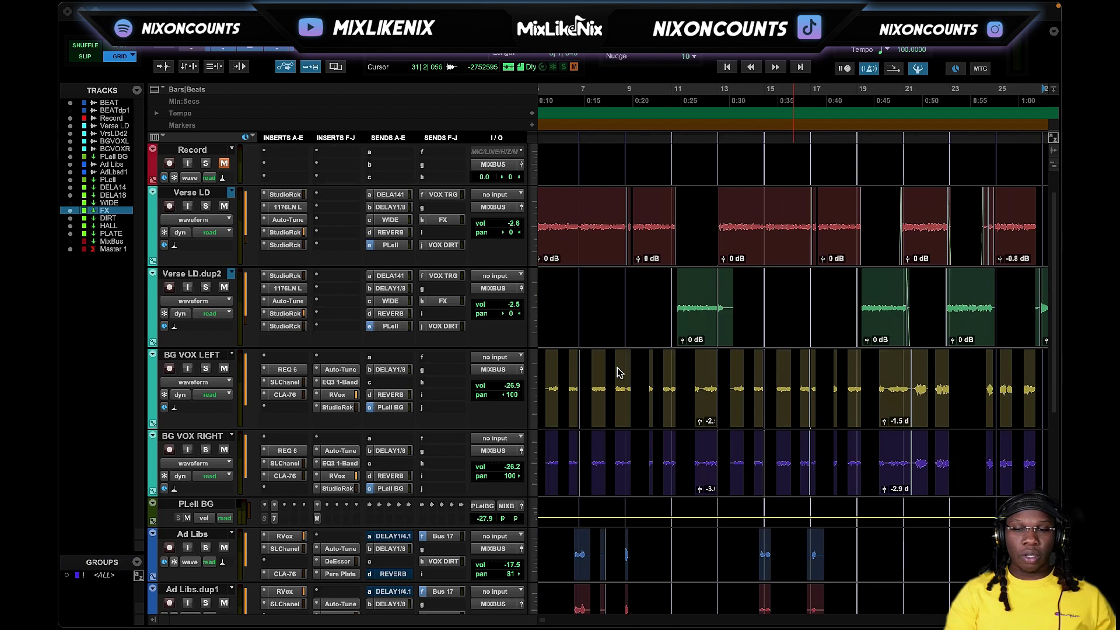
scroll(619, 374, left, 10)
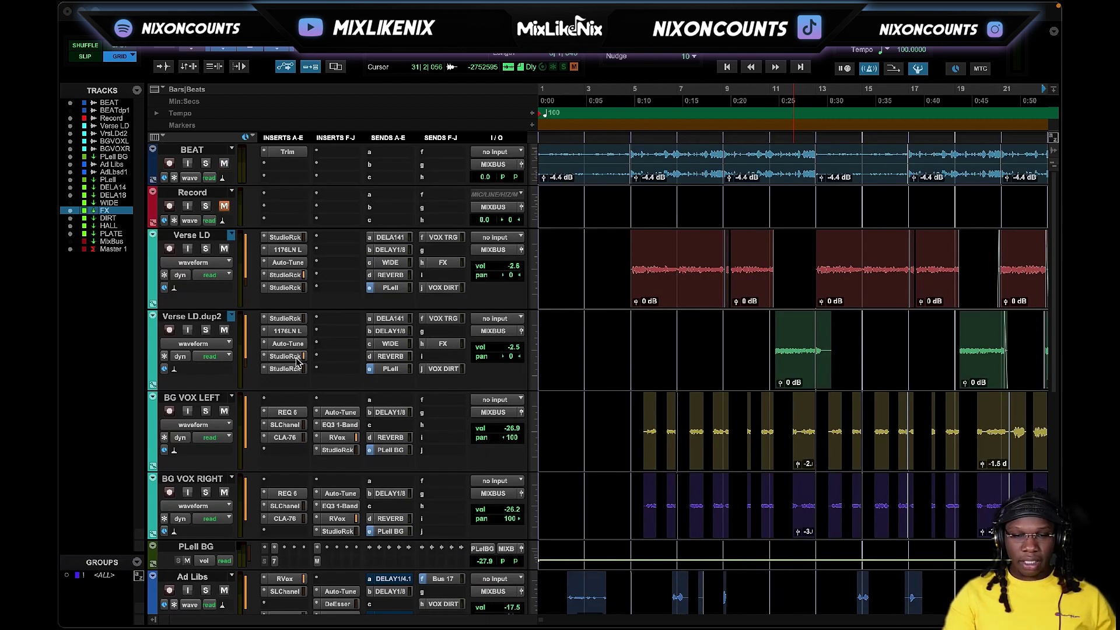
scroll(665, 379, down, 5)
scroll(665, 380, up, 4)
scroll(723, 392, down, 2)
scroll(722, 392, up, 2)
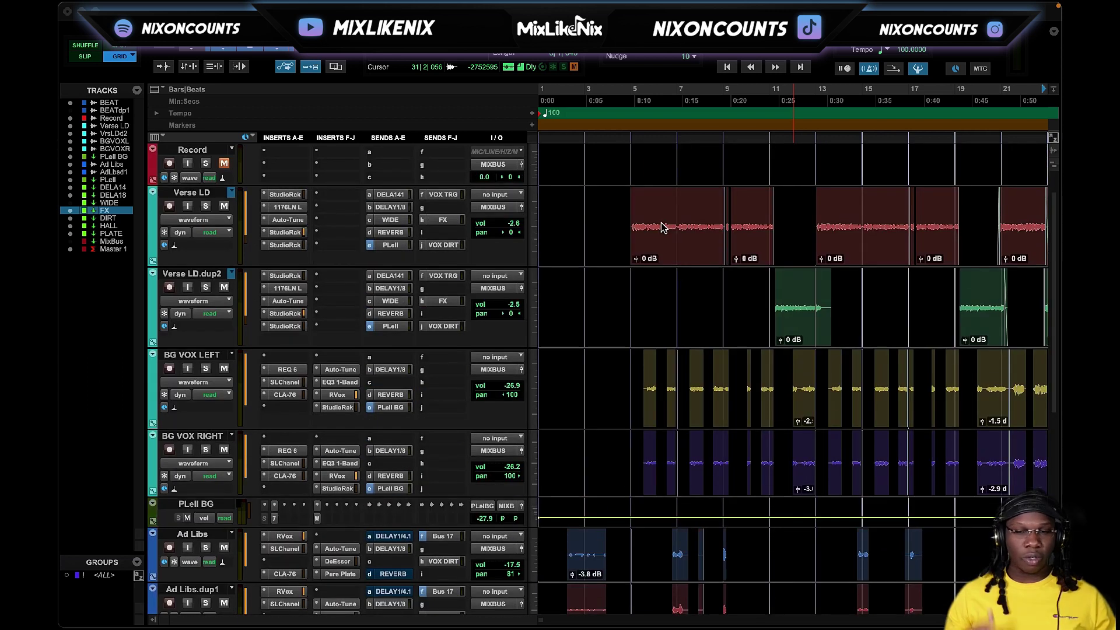
click(633, 94)
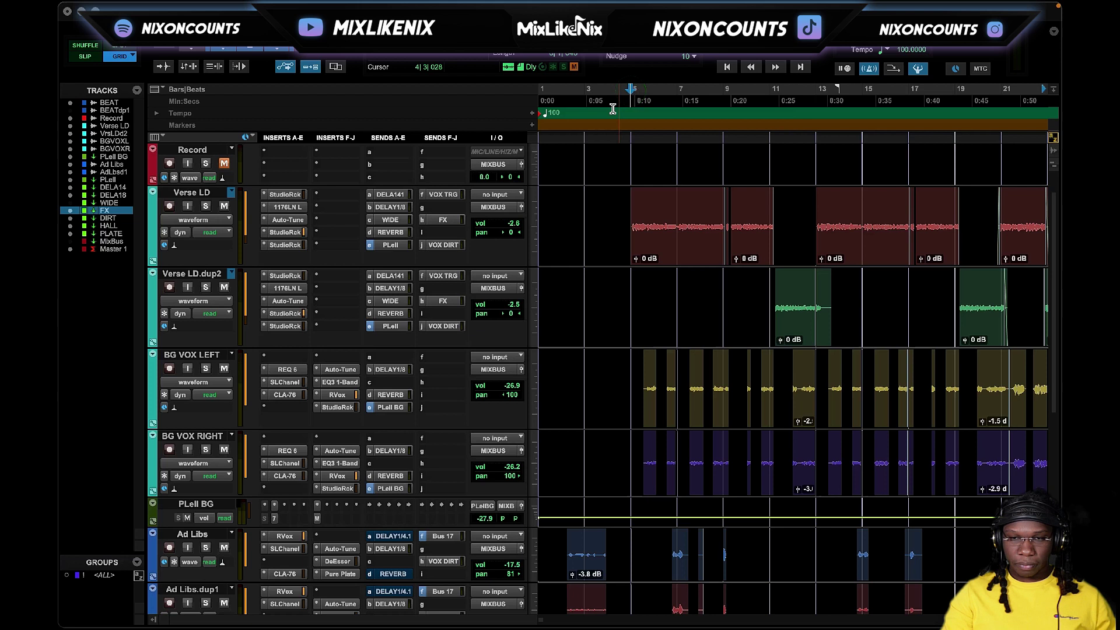
click(607, 89)
key(space)
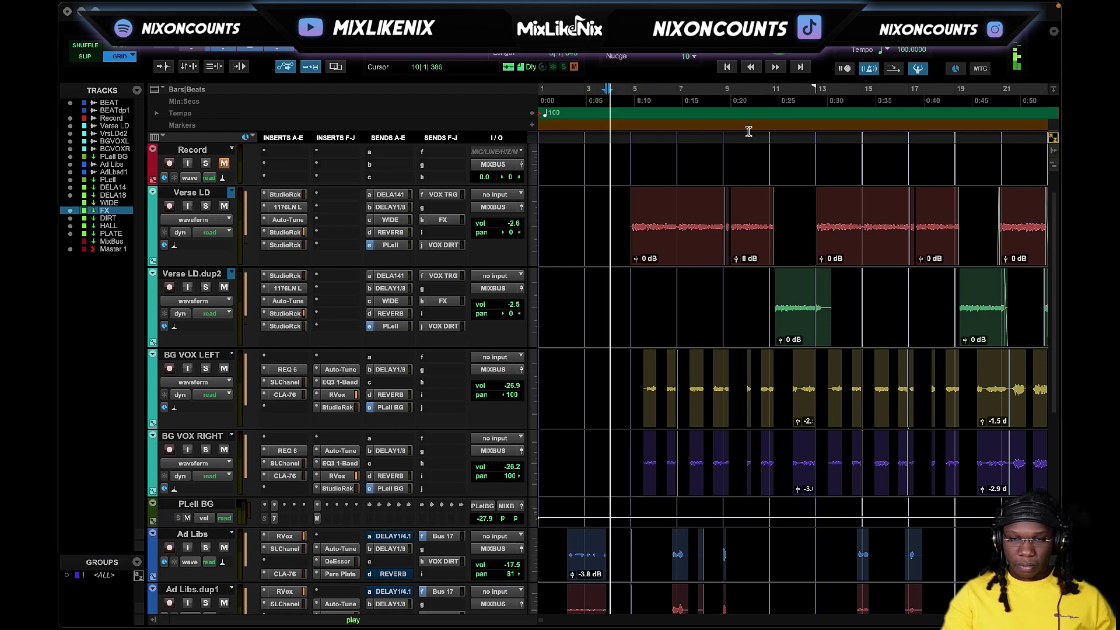
Zoom the timeline out to show the whole song, review the tracks down to Master 1 during playback, and stop.
key(r)
key(r)
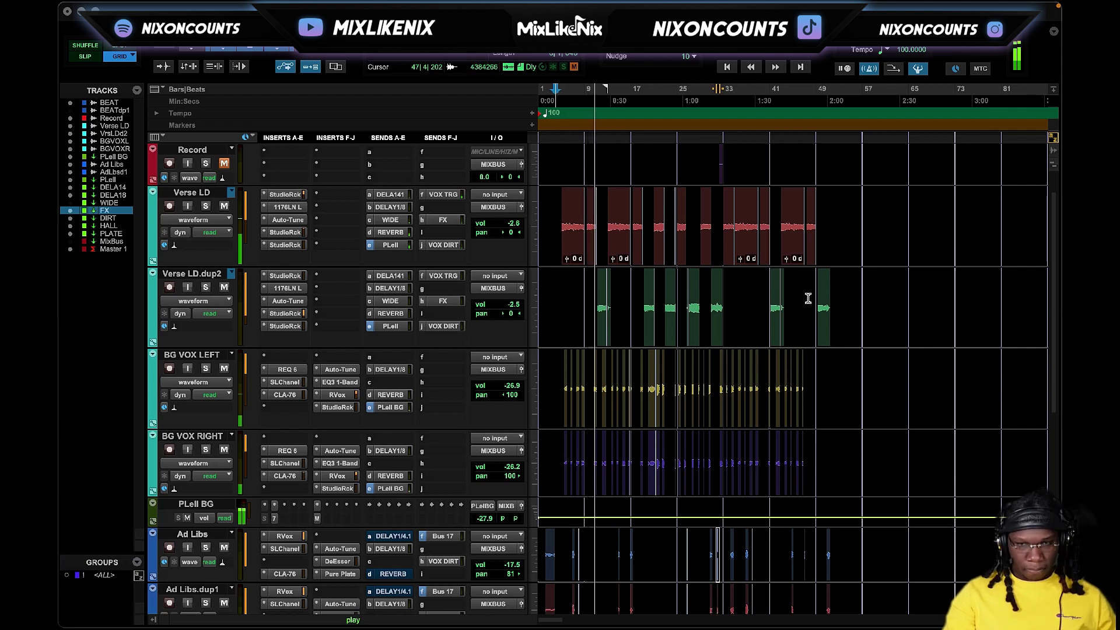
scroll(723, 307, down, 10)
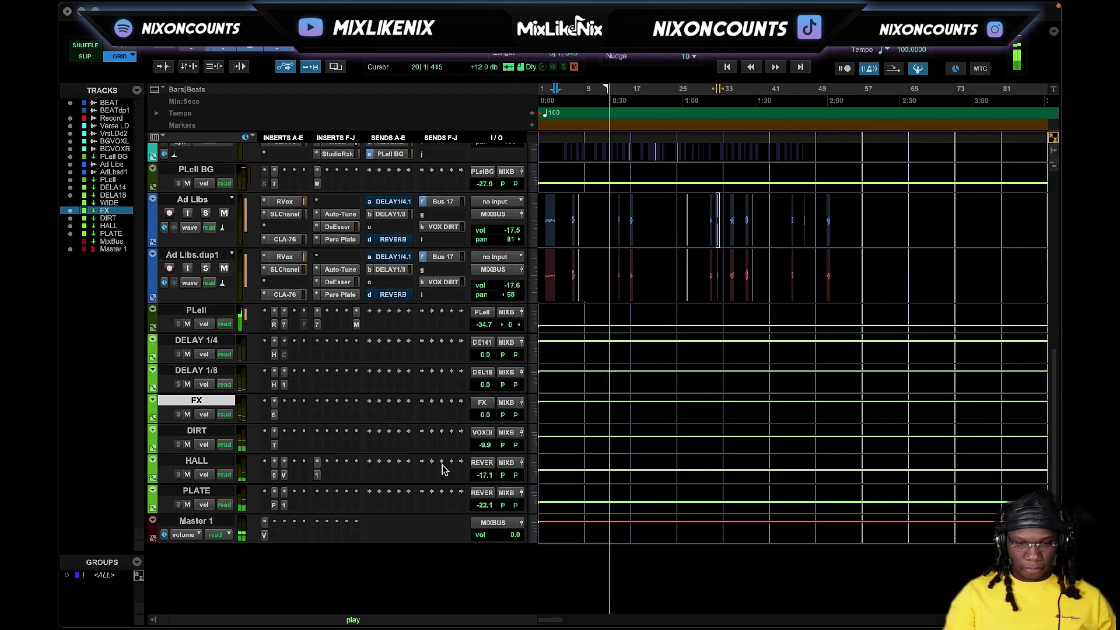
scroll(621, 376, up, 10)
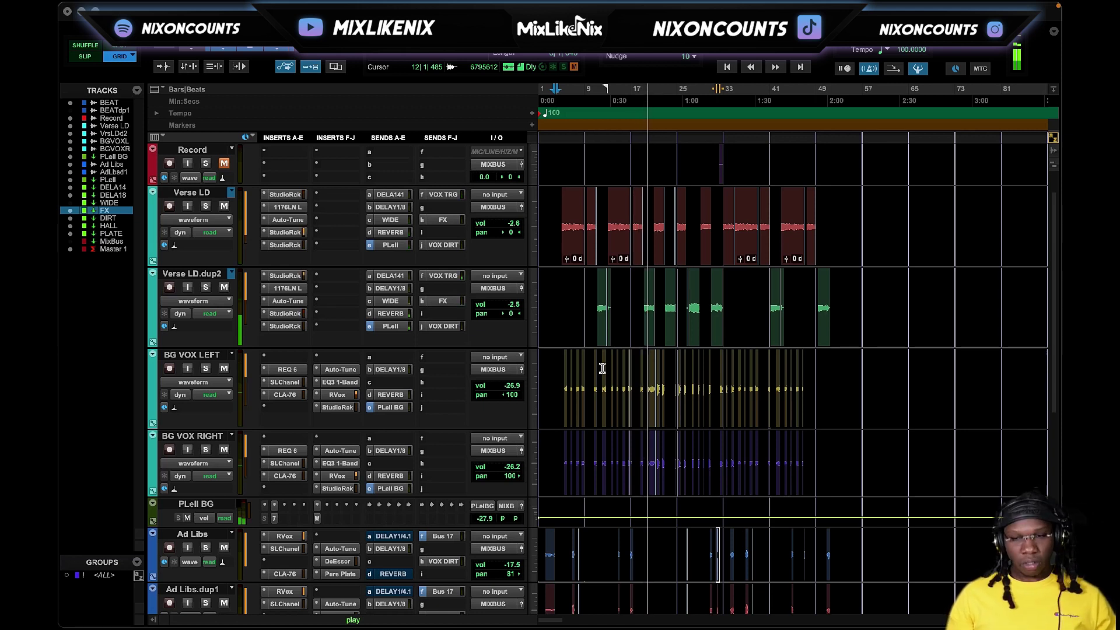
key(space)
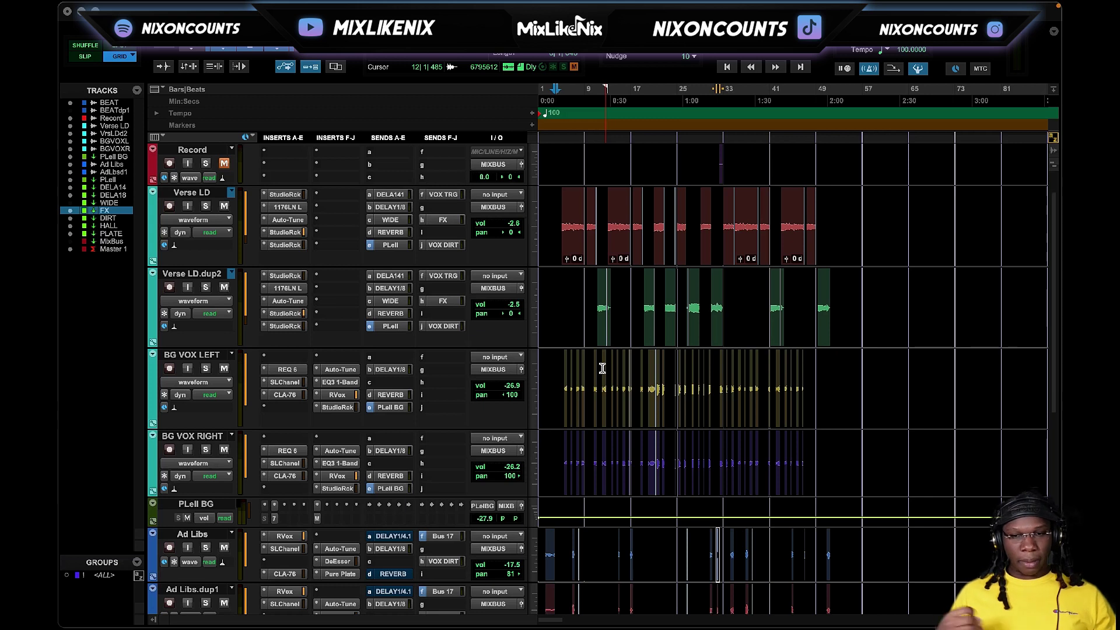
Return to the session start and open the Verse LD track's FX send, placing its window clear of the clips.
key(Return)
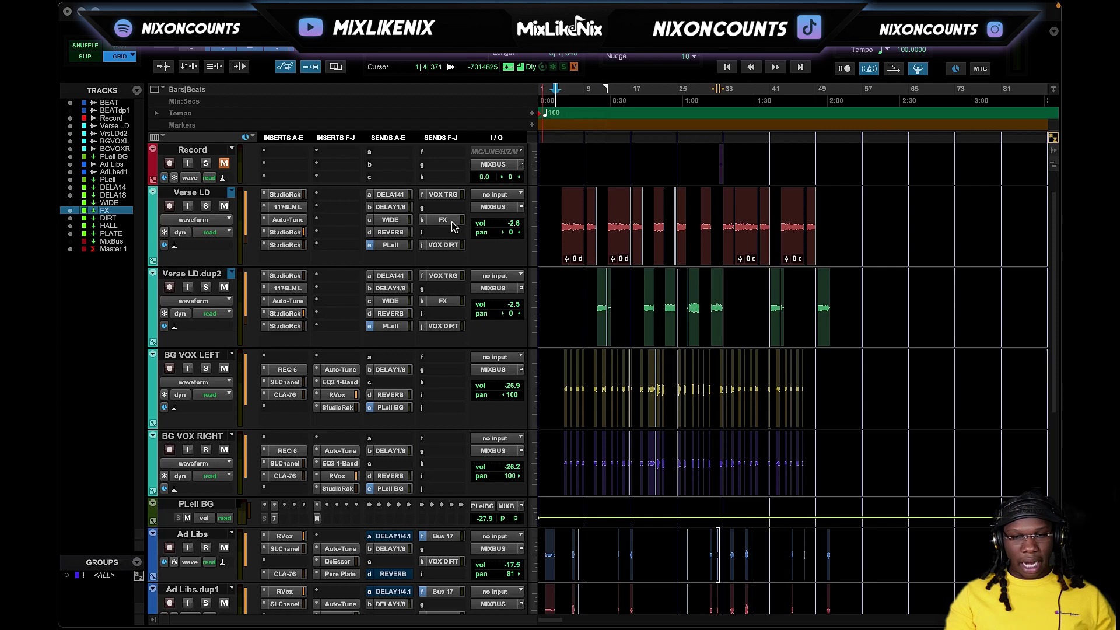
click(445, 221)
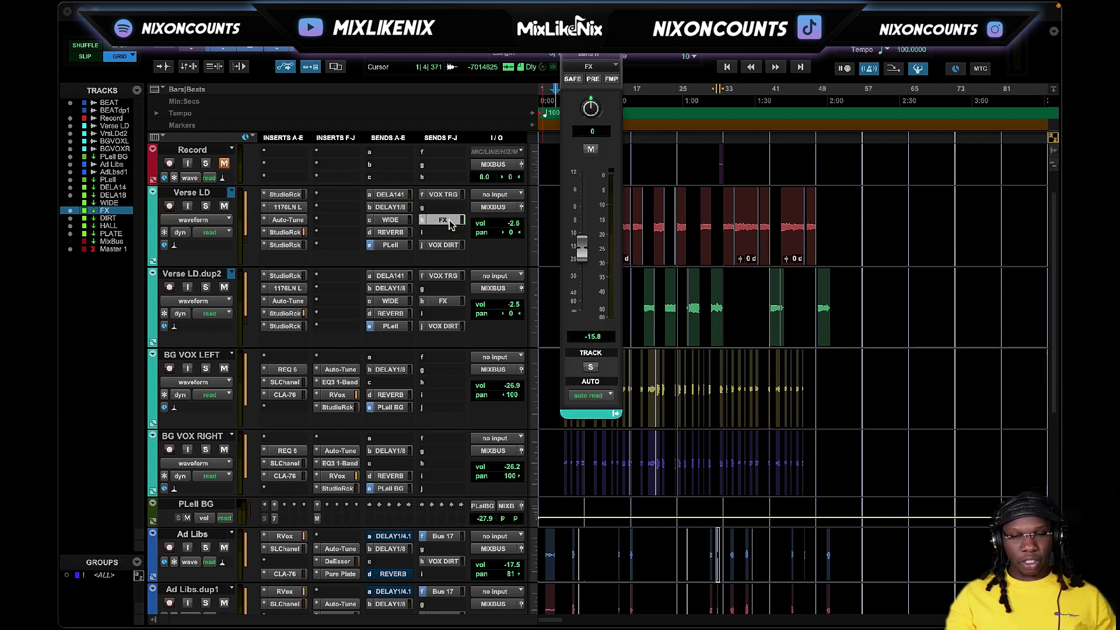
scroll(443, 292, down, 3)
scroll(442, 280, up, 3)
drag(592, 41, 887, 55)
Examine the Voce Spin insert on the FX track and close its window.
scroll(277, 392, down, 4)
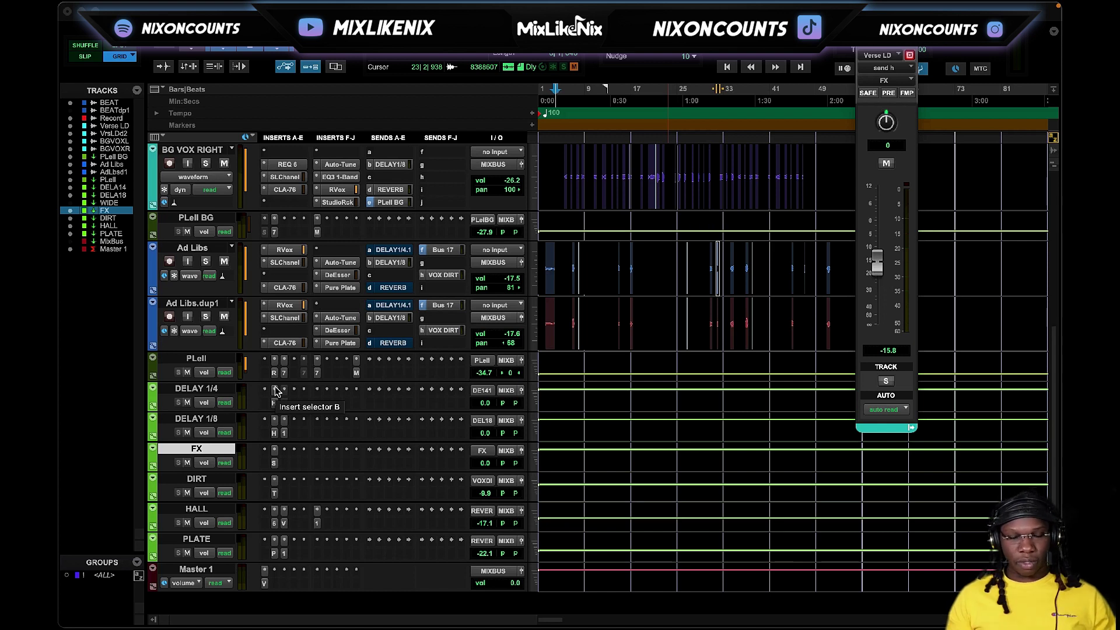
click(274, 463)
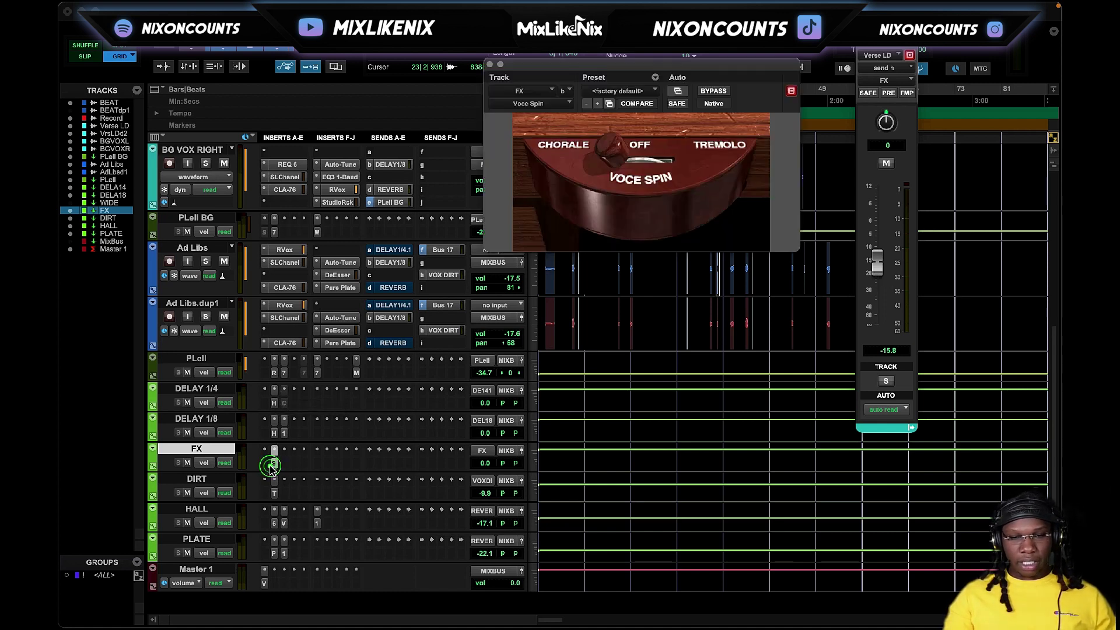
drag(693, 62, 691, 286)
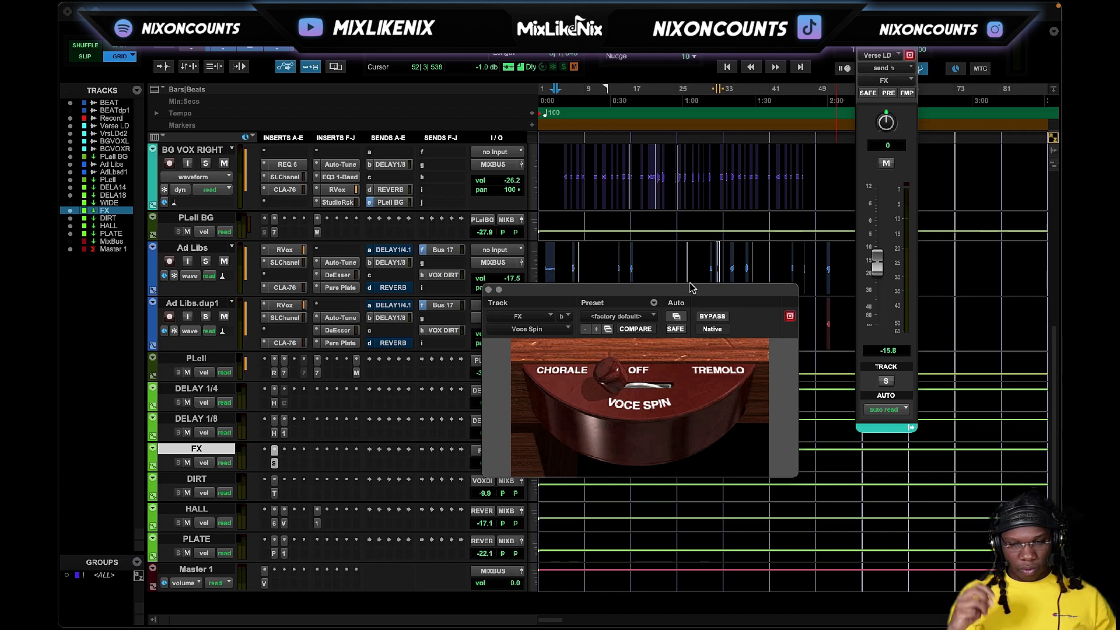
click(646, 141)
scroll(641, 175, up, 10)
click(633, 204)
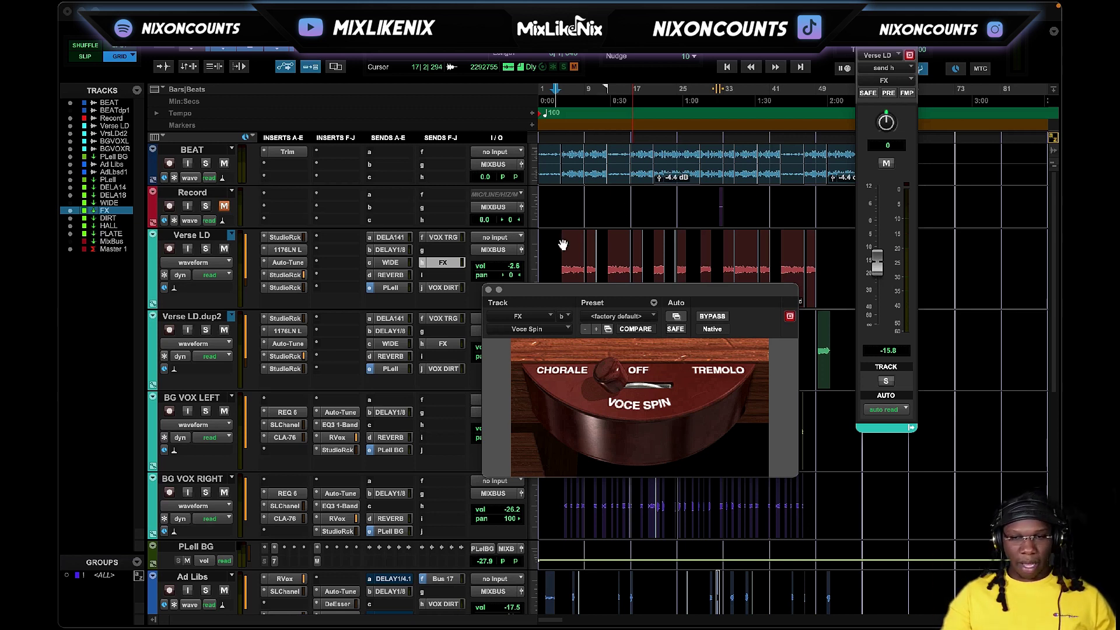
click(489, 290)
Play from the first Verse LD clip and compare the sound with its FX send muted and unmuted.
click(557, 91)
key(space)
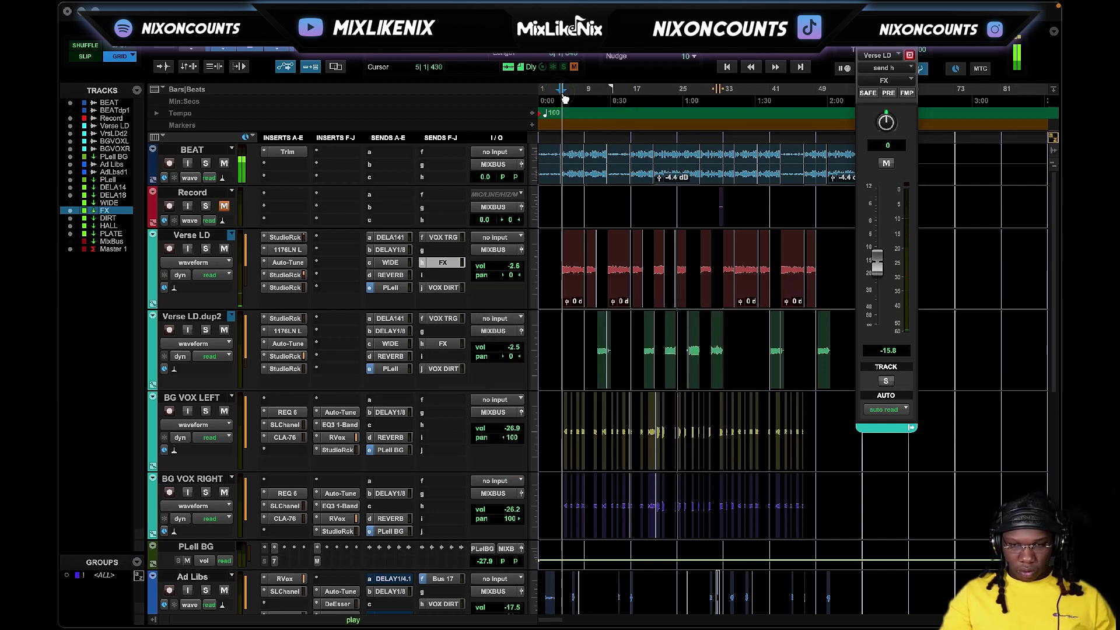
click(886, 164)
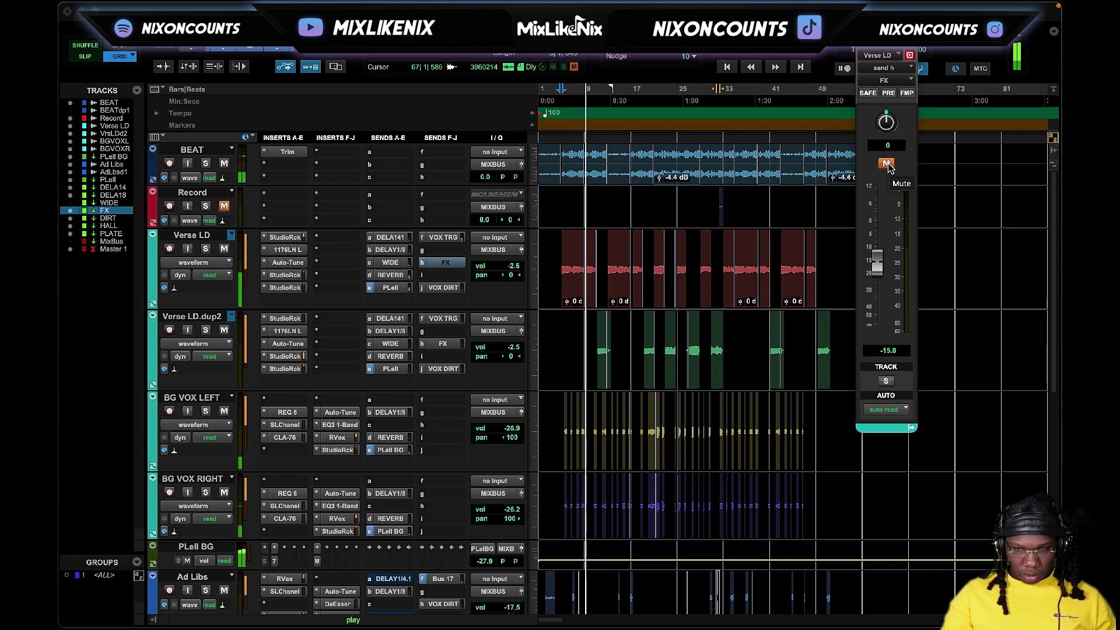
click(887, 164)
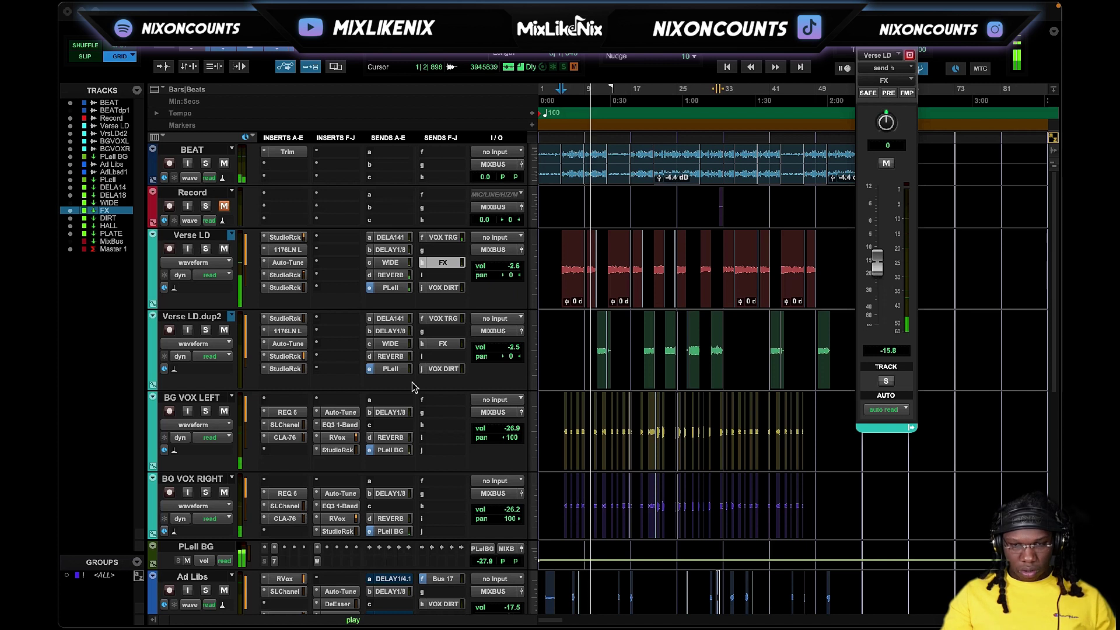
Open the FX send on Verse LD.dup2, restart playback from the first verse clip, and mute that send.
click(443, 343)
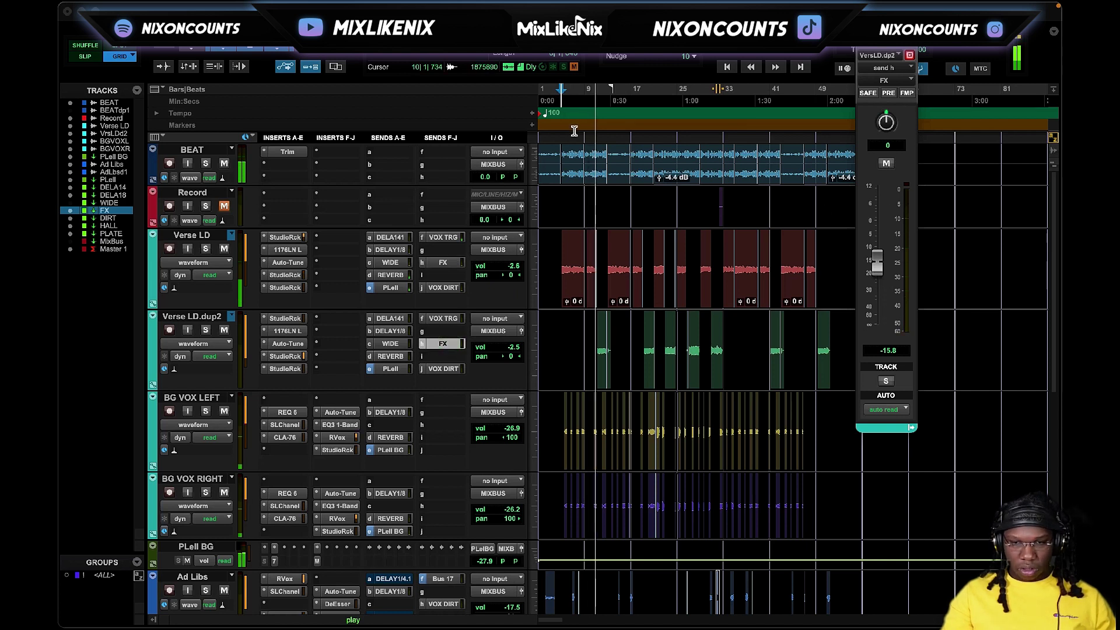
key(space)
key(space)
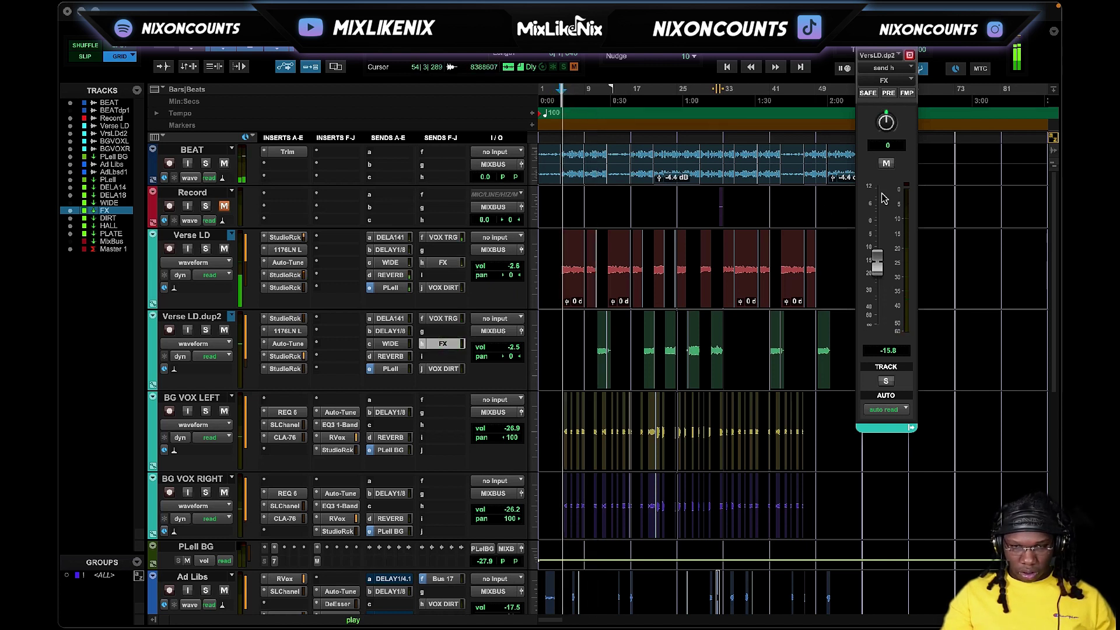
click(887, 164)
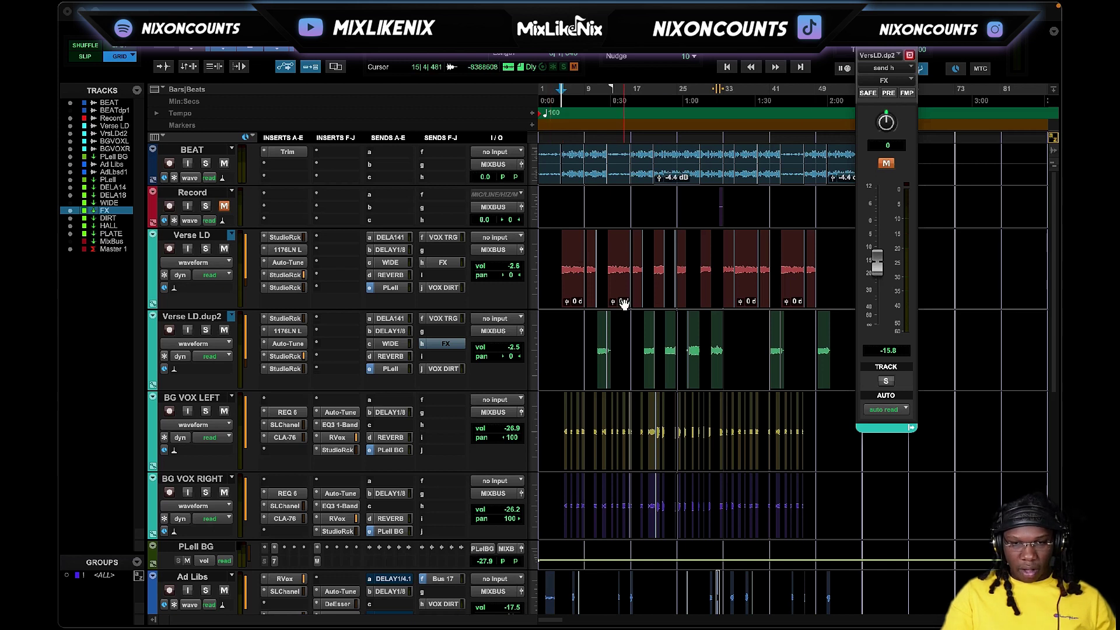
Open the VOX DIRT send on the Ad Libs track.
click(565, 351)
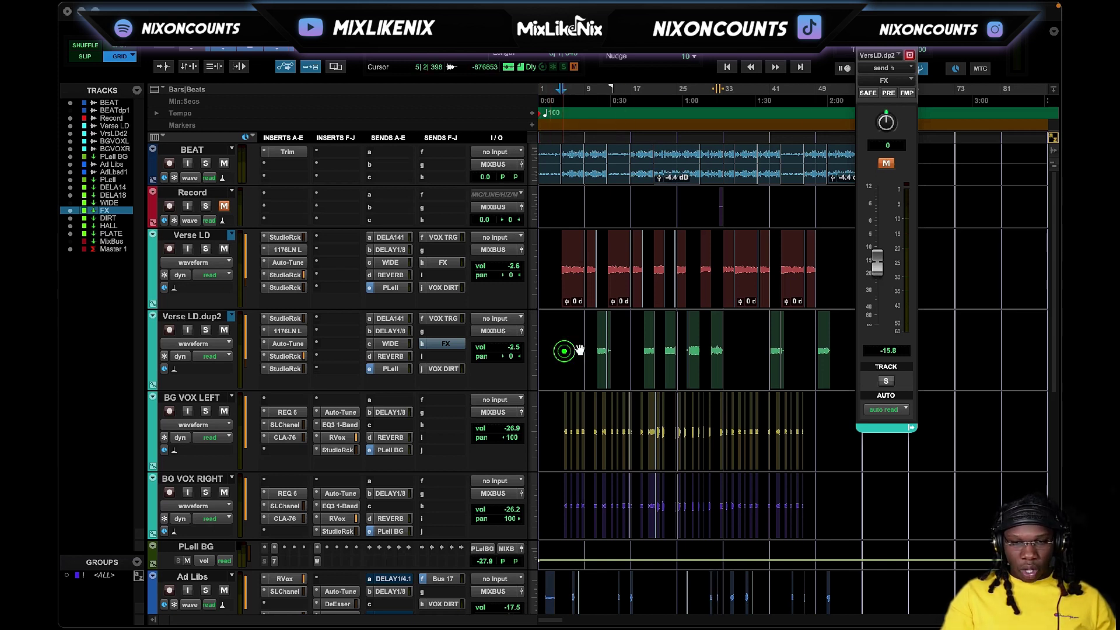
scroll(638, 292, down, 3)
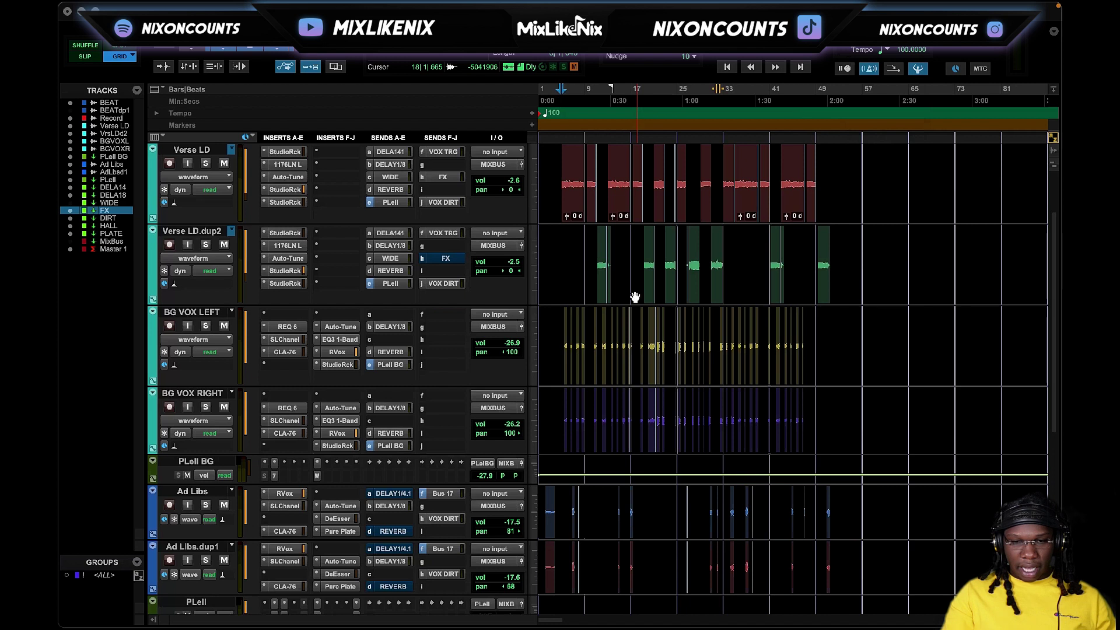
scroll(460, 349, down, 3)
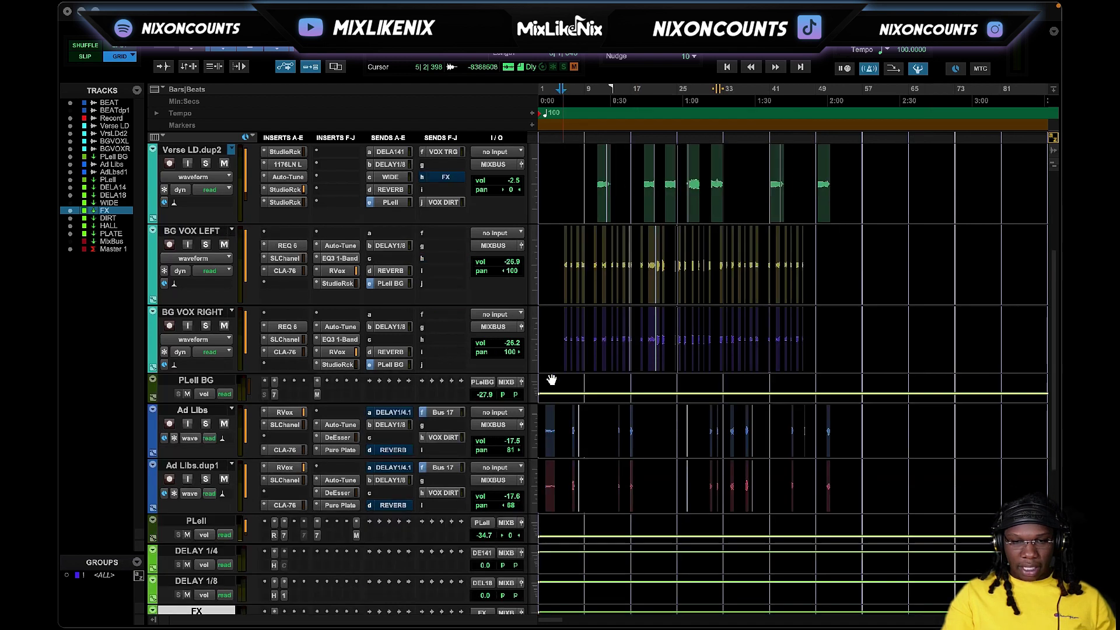
click(450, 439)
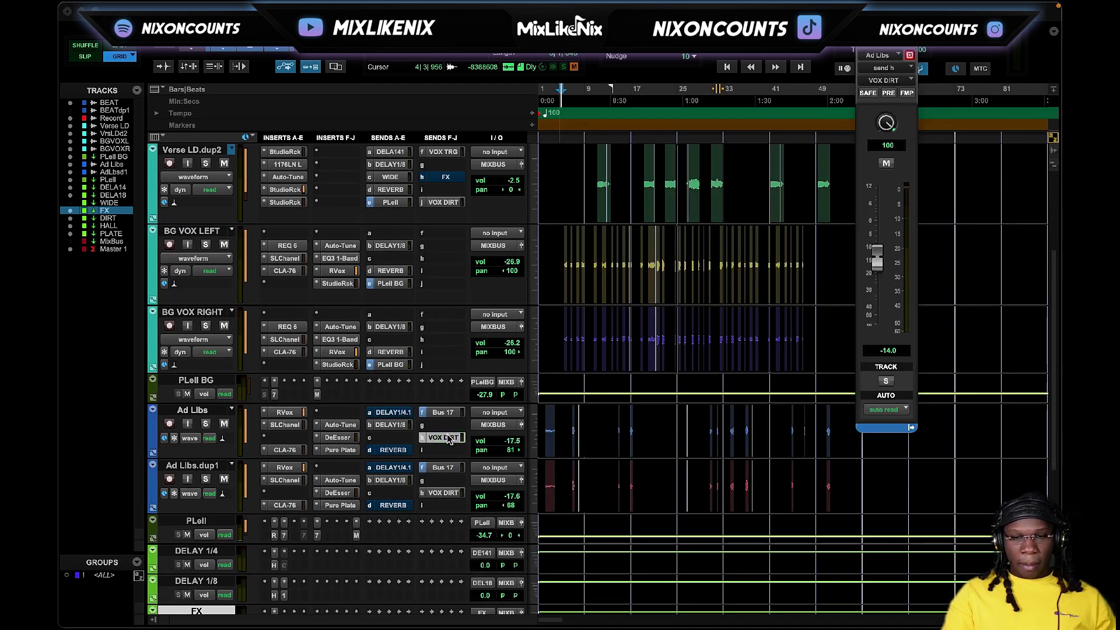
Open The King's Microphones insert on the DIRT track and move its window so the whole plug-in is visible.
scroll(446, 435, down, 5)
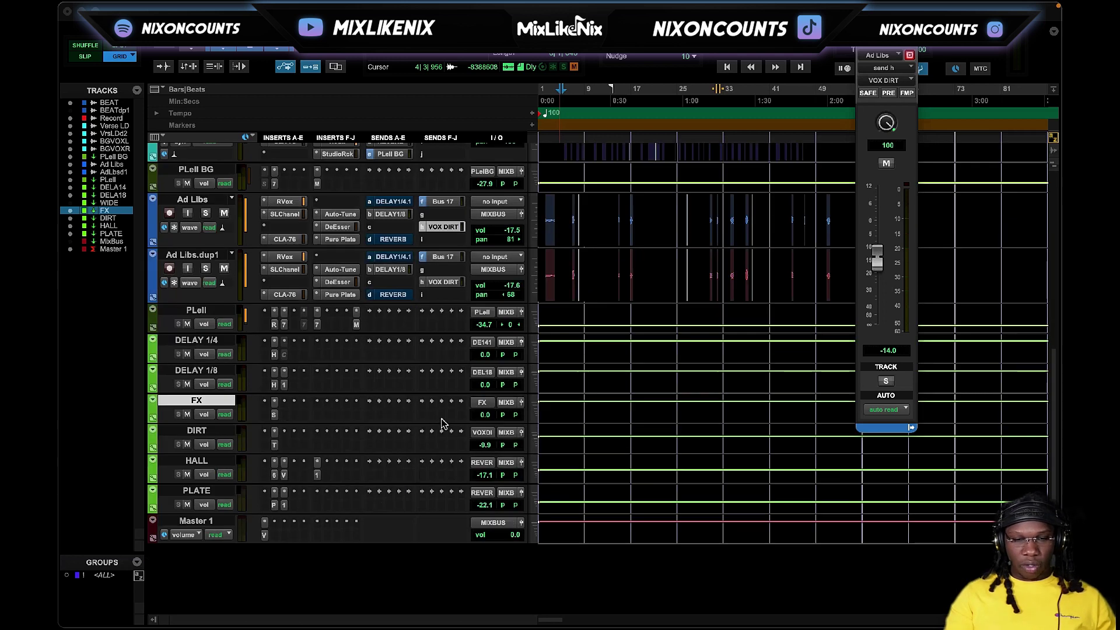
click(275, 445)
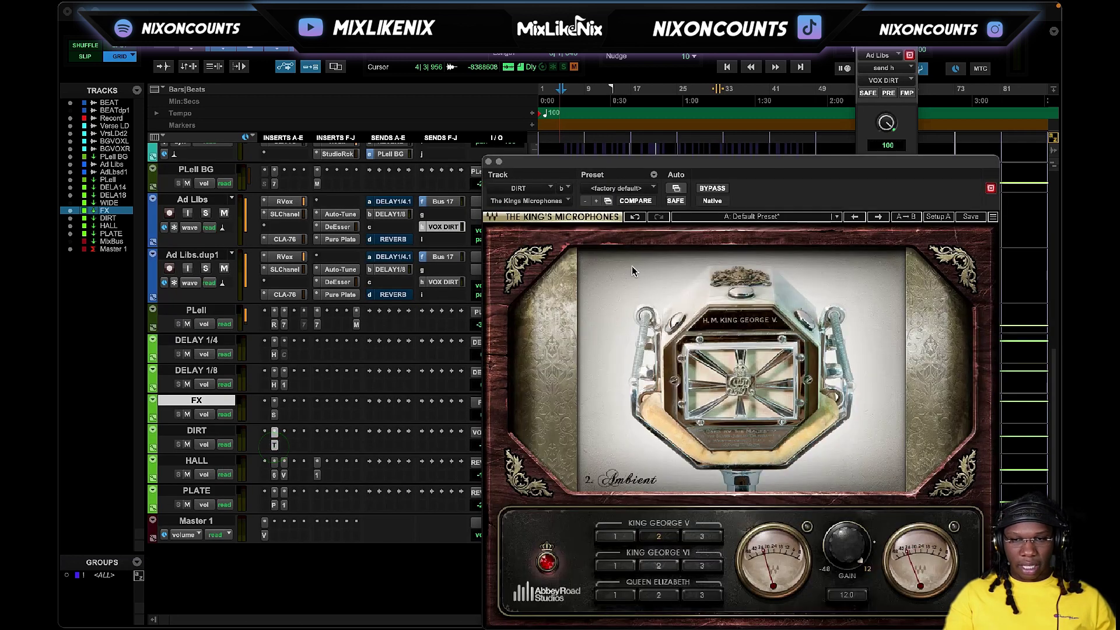
drag(634, 163, 475, 106)
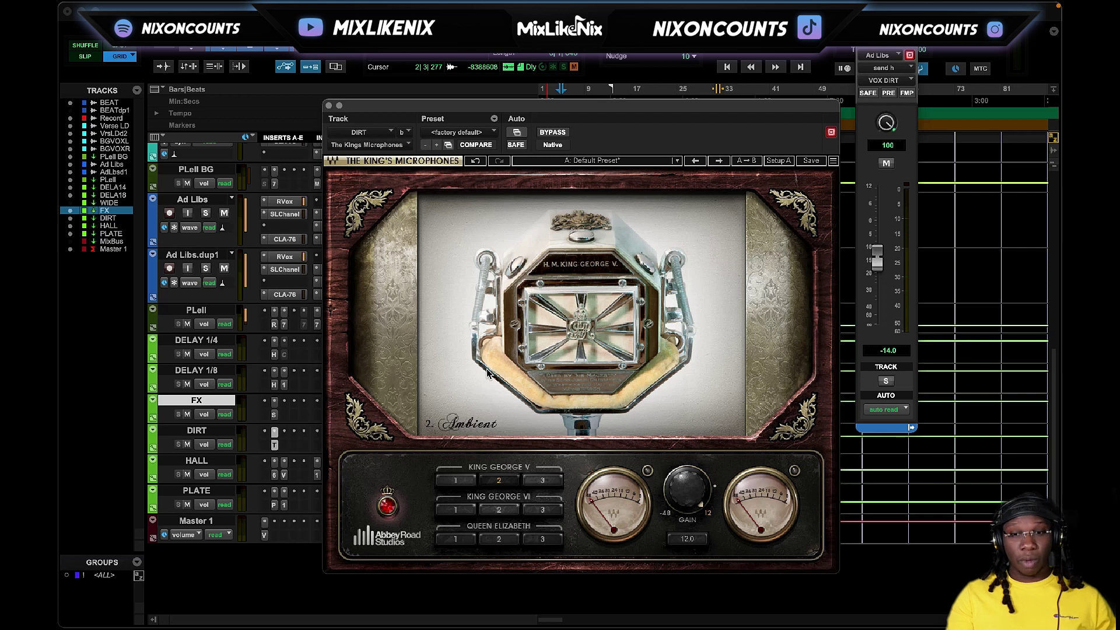
Try King George V settings 1, 2 and 3, return to 2 (Ambient), and close the plug-in.
click(451, 480)
click(496, 483)
click(534, 482)
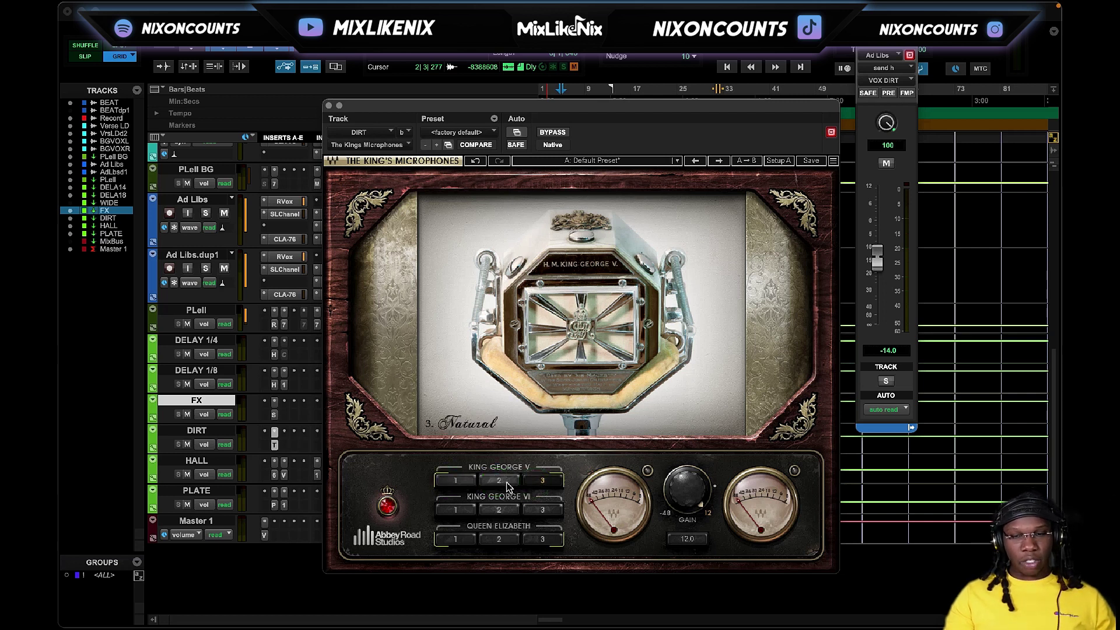
click(505, 483)
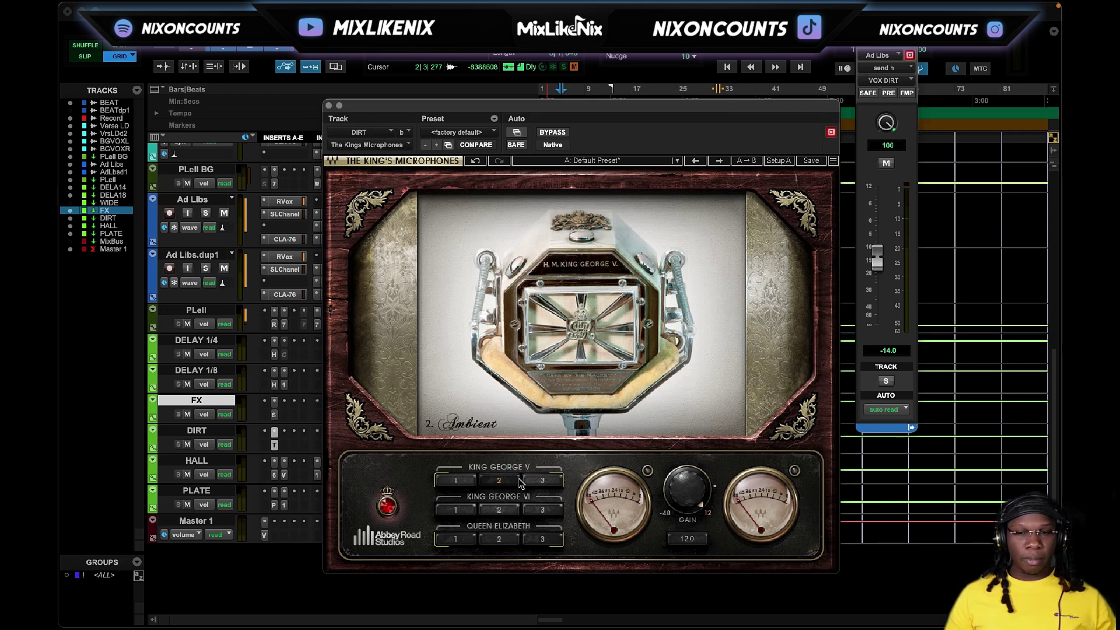
click(328, 105)
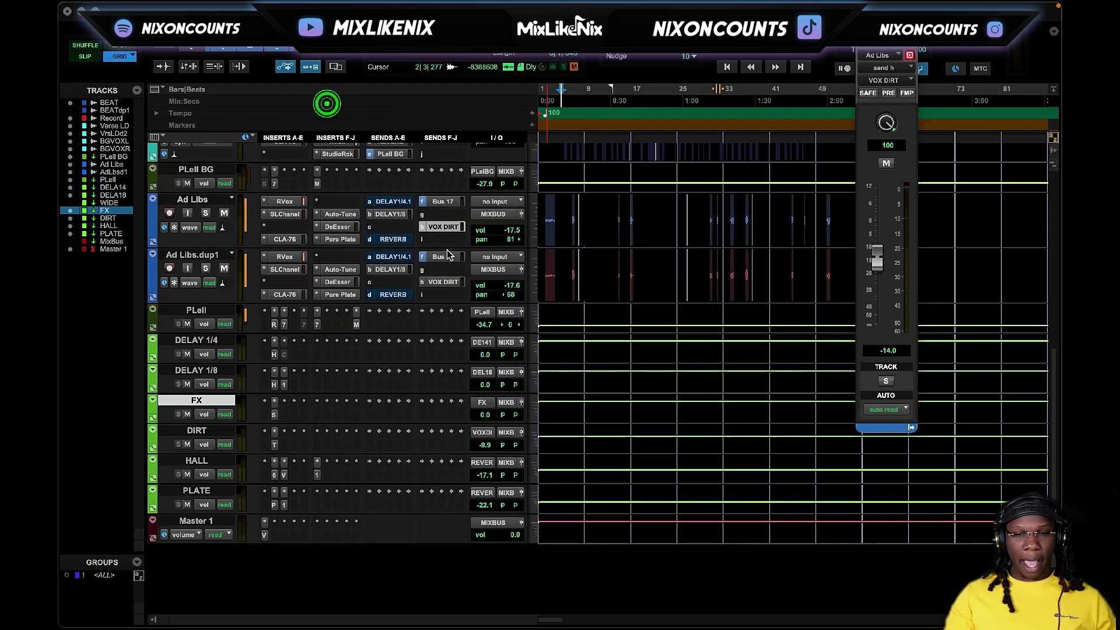
Inspect the VOX DIRT sends of Ad Libs and Ad Libs.dup1, leaving the Ad Libs.dup1 send open.
click(445, 227)
click(444, 226)
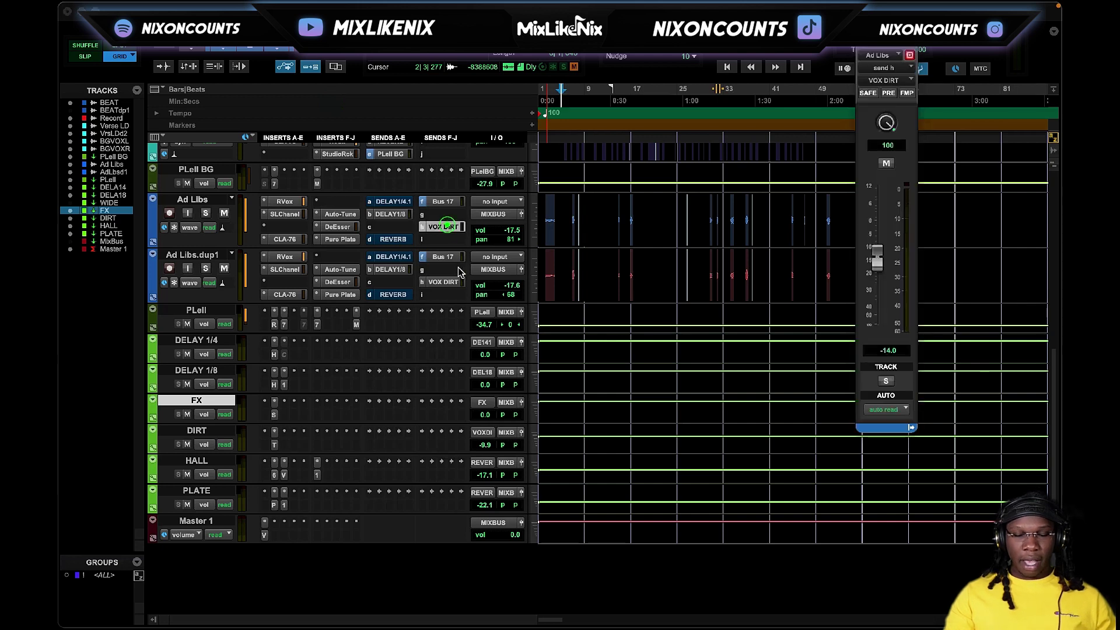
click(453, 282)
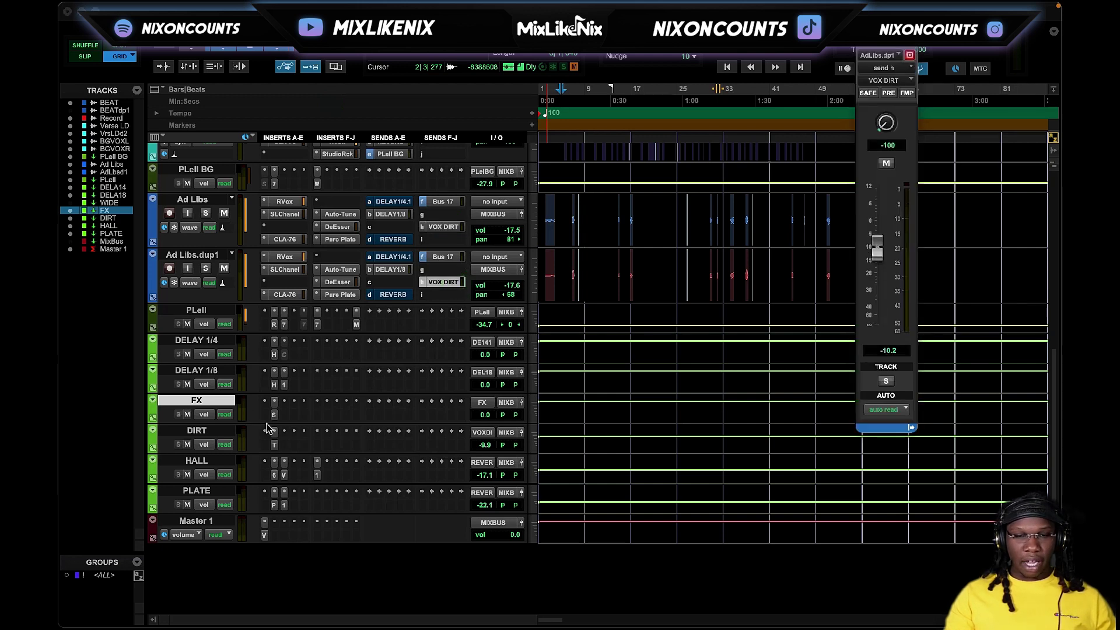
Briefly bring up the DIRT track's insert, and open the Voce Spin insert on the FX track.
click(275, 445)
click(274, 444)
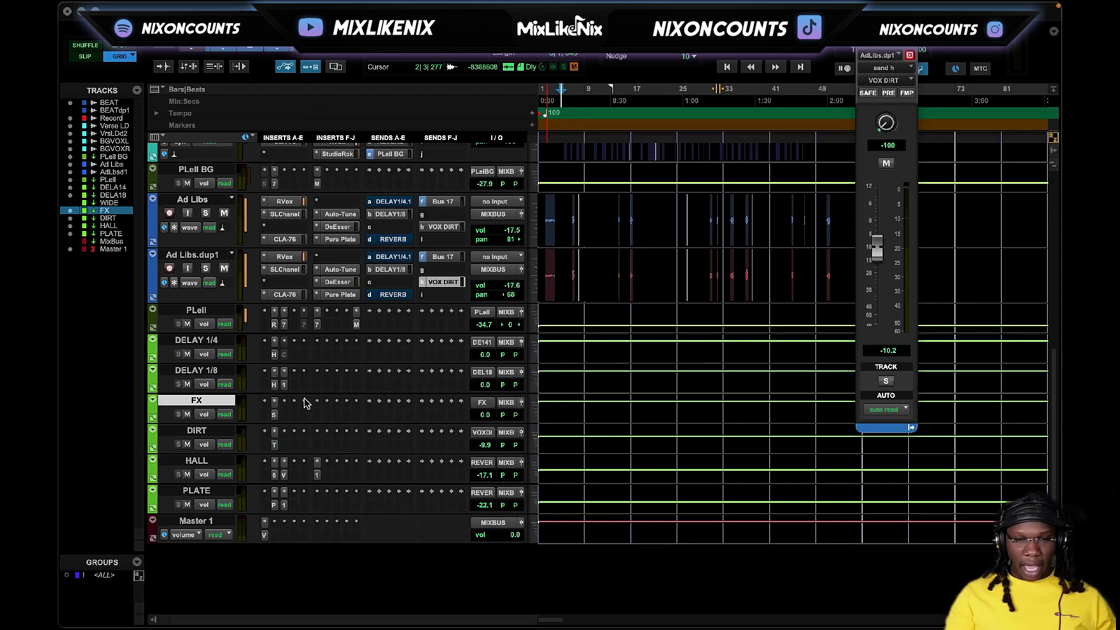
click(275, 414)
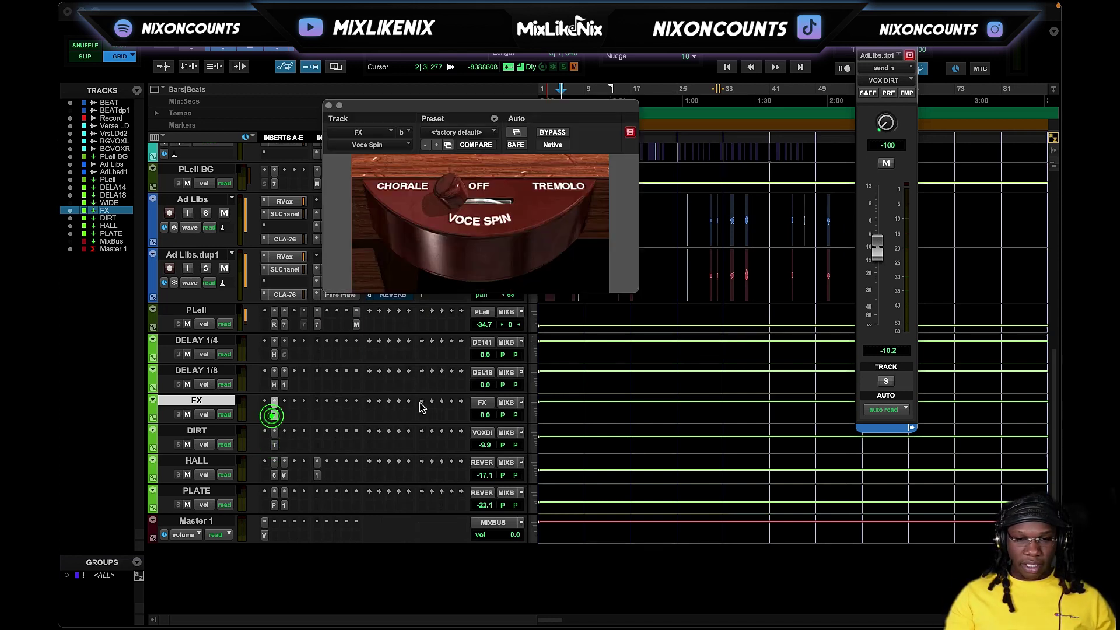
Check The King's Microphones insert on the DIRT track and the Pure Plate insert on Ad Libs, closing each plug-in.
click(274, 445)
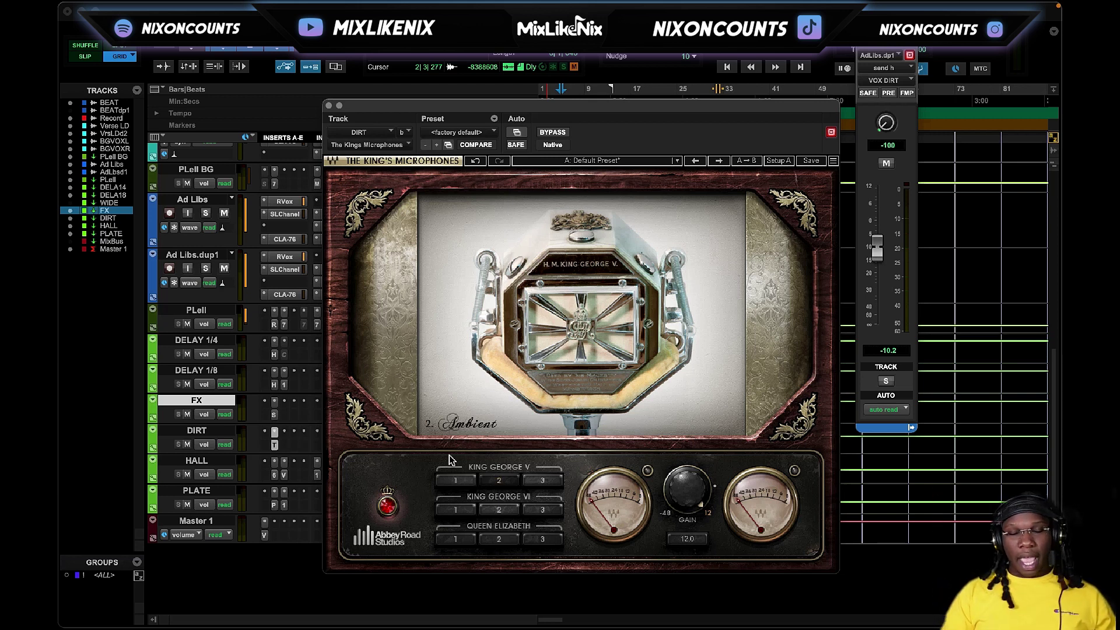
click(329, 106)
scroll(666, 289, up, 4)
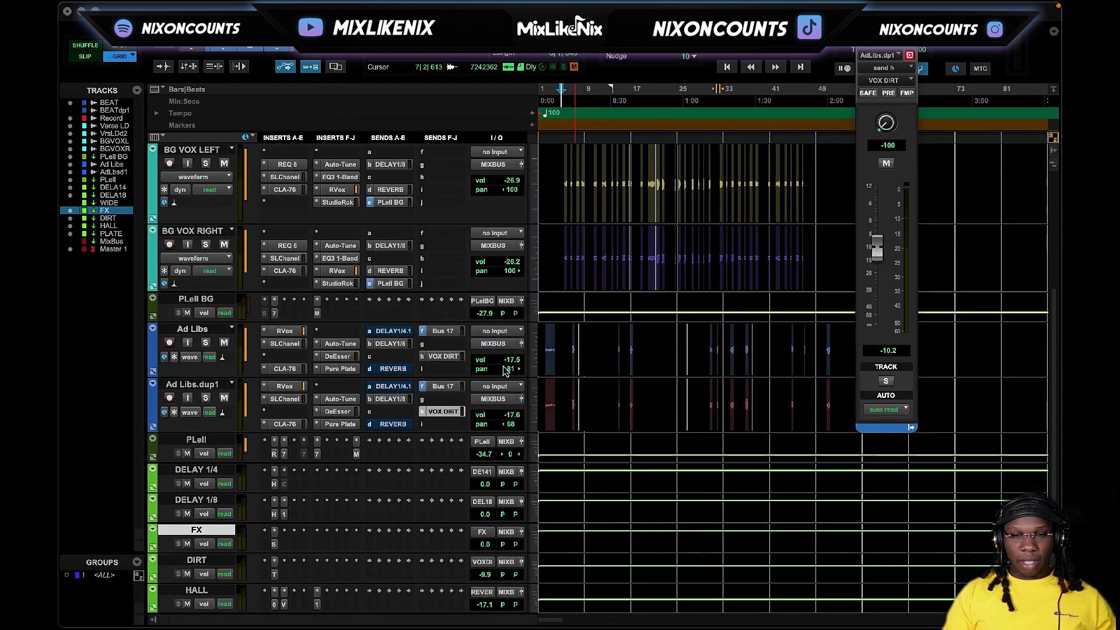
click(344, 367)
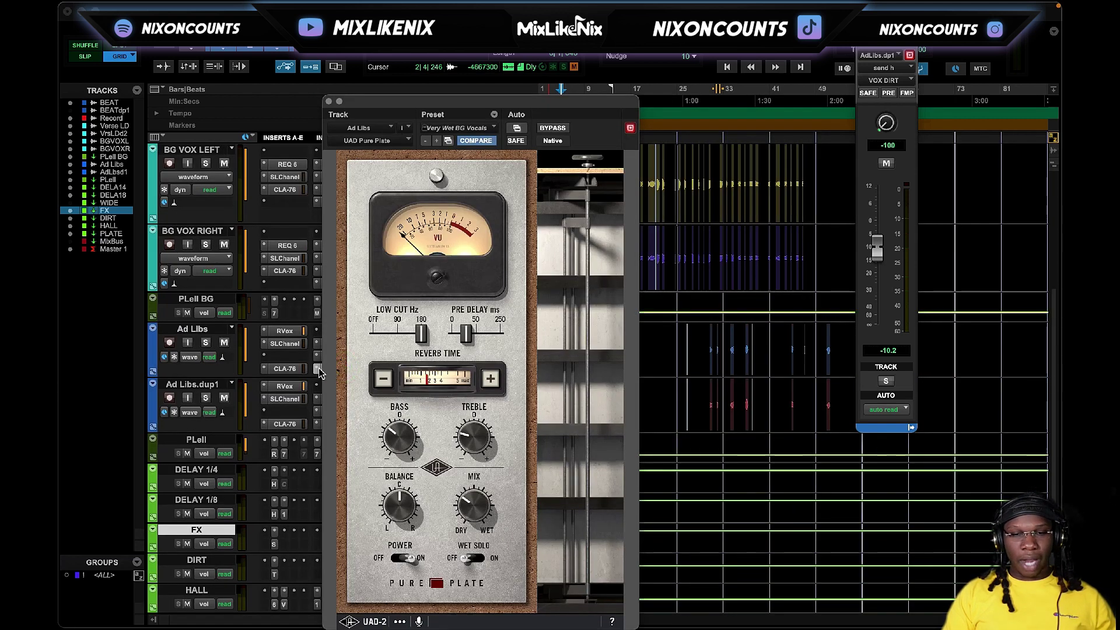
click(329, 102)
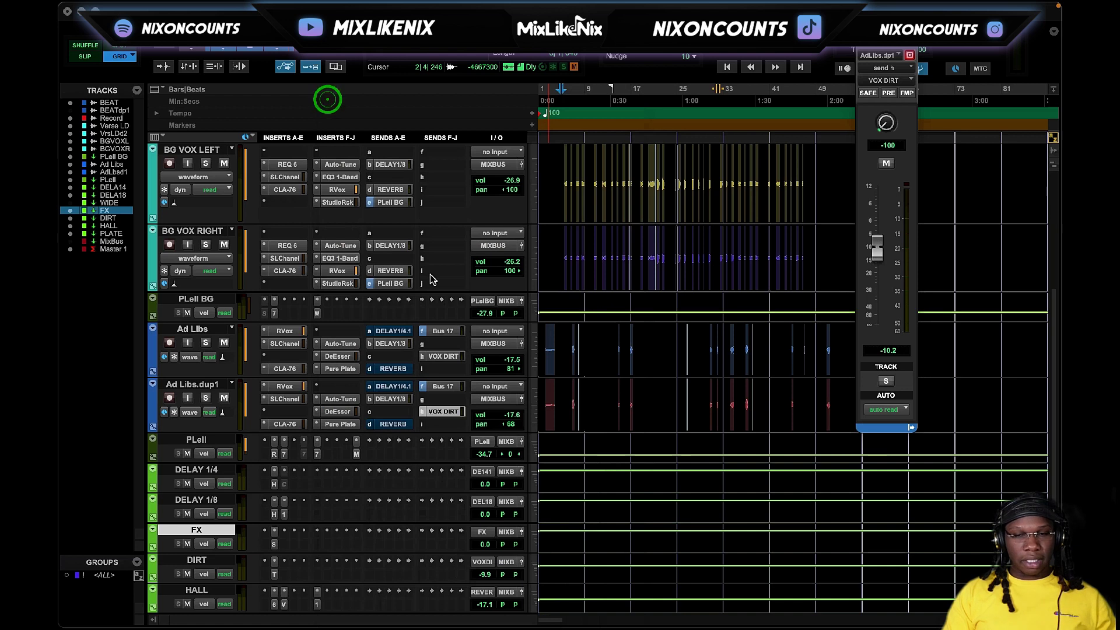
Play the song from around bar 5 to hear the opening ad-libs, and stop playback.
scroll(432, 279, up, 6)
scroll(668, 364, down, 4)
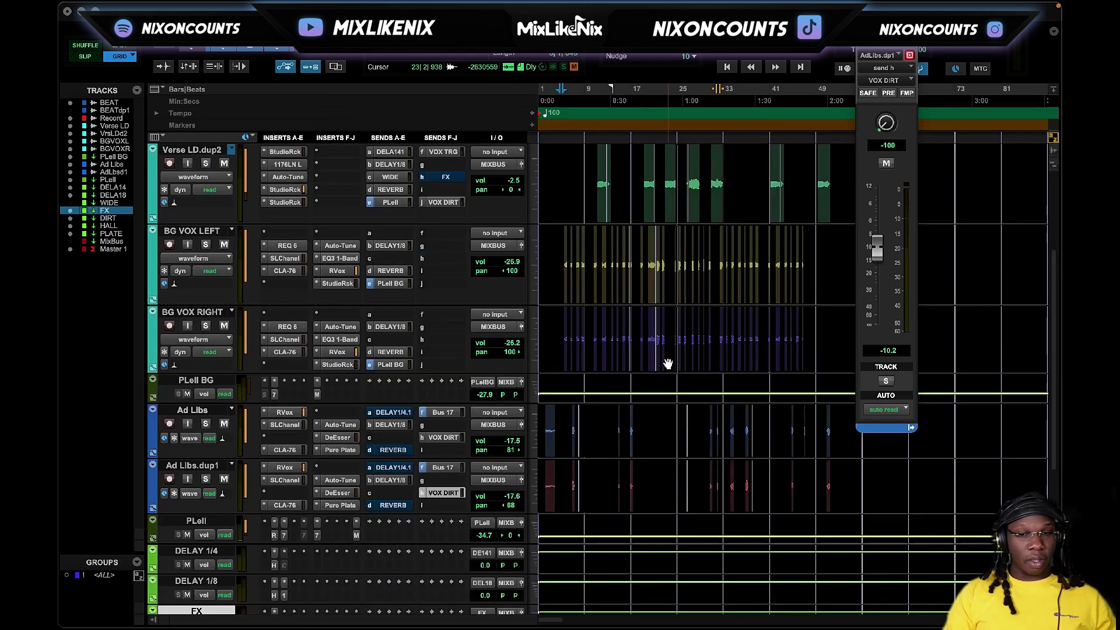
click(567, 94)
key(space)
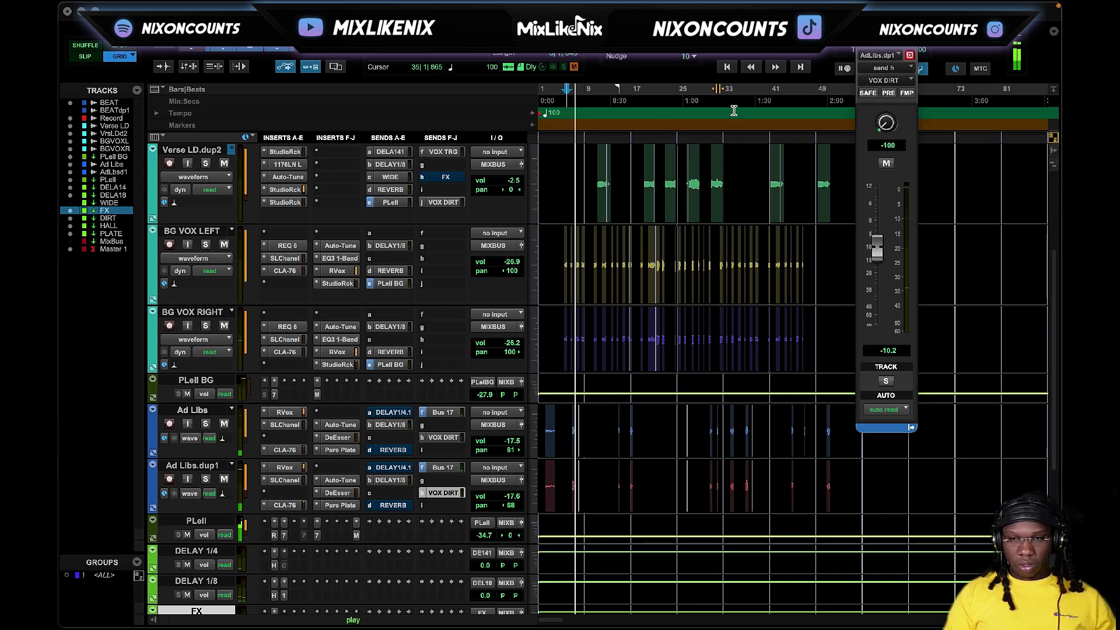
key(space)
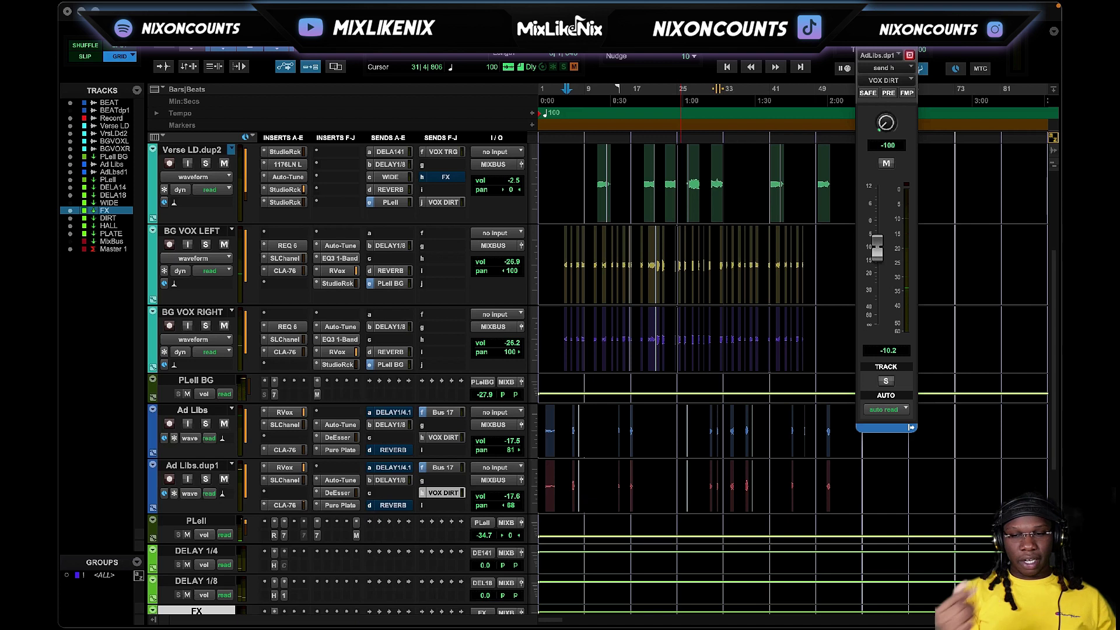
Play the section from around bar 27 with the timeline zoomed in and the Ad Libs.dup1 send closed, stopping near bar 48.
click(719, 100)
key(space)
click(708, 92)
click(694, 98)
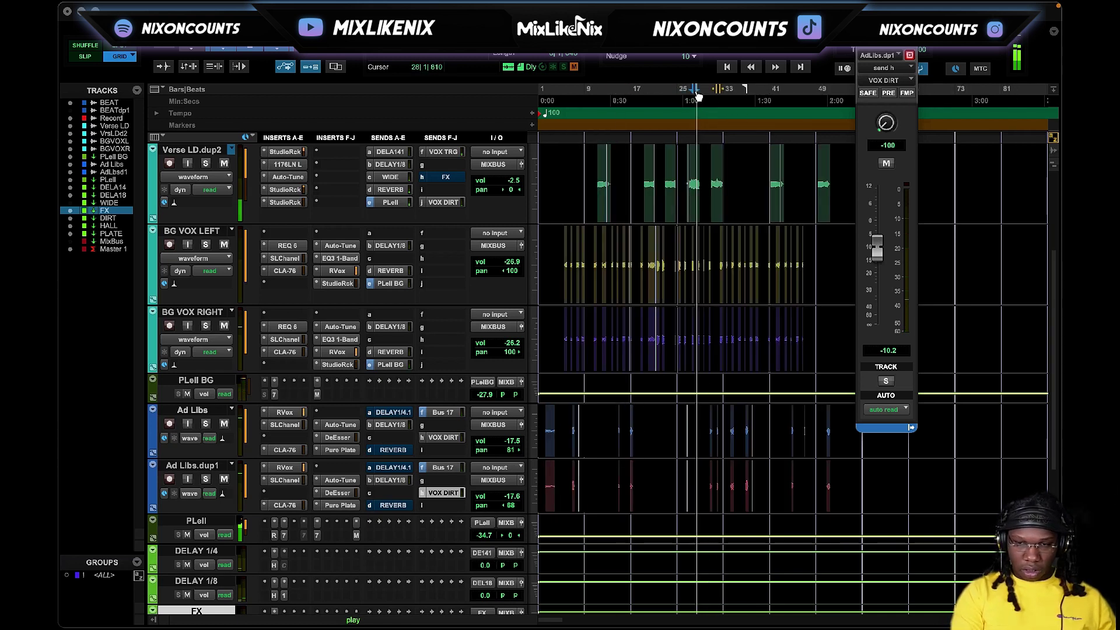
key(super+bracketright)
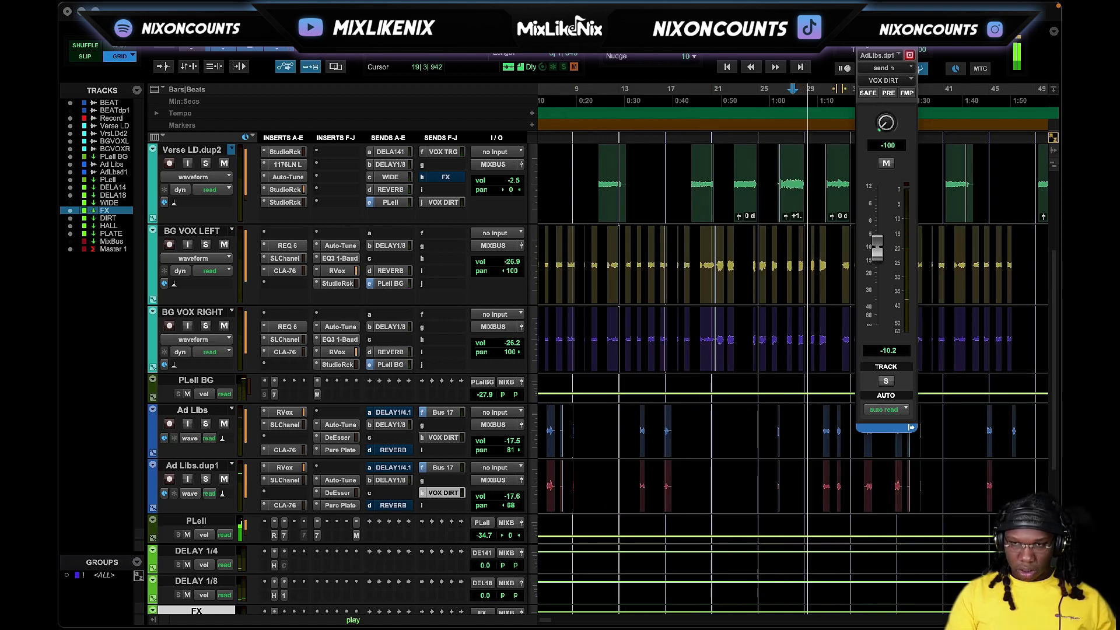
click(909, 54)
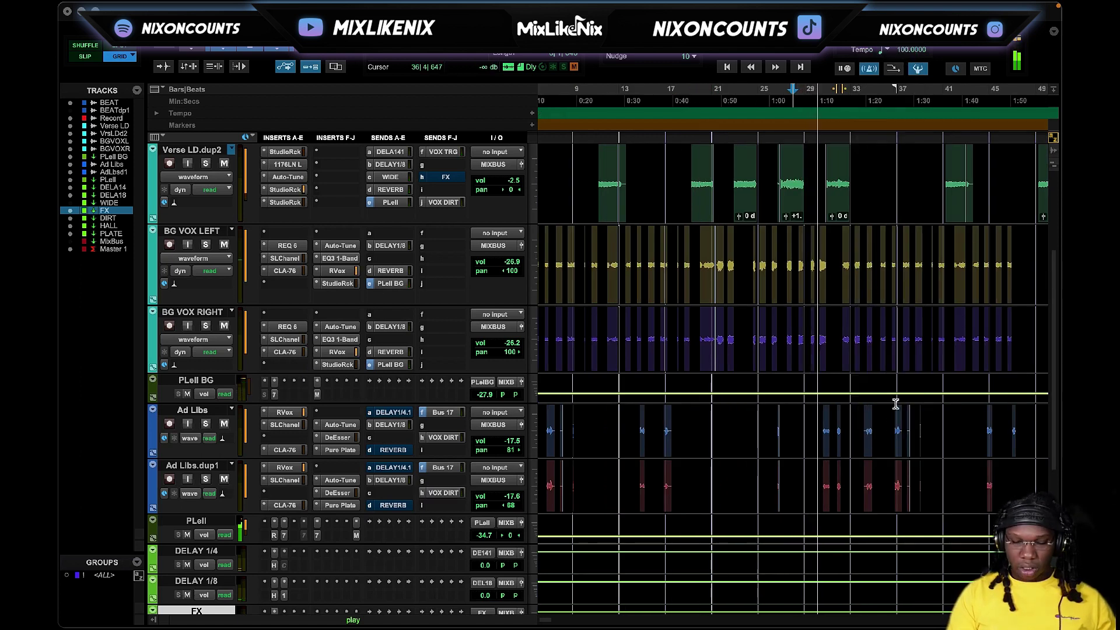
scroll(895, 404, right, 5)
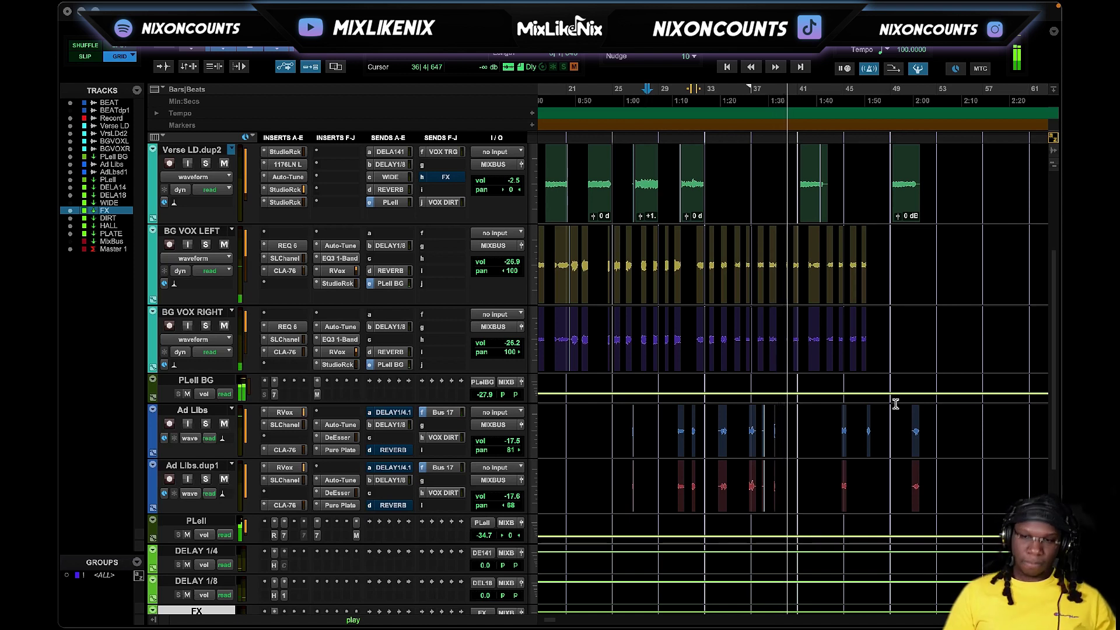
key(space)
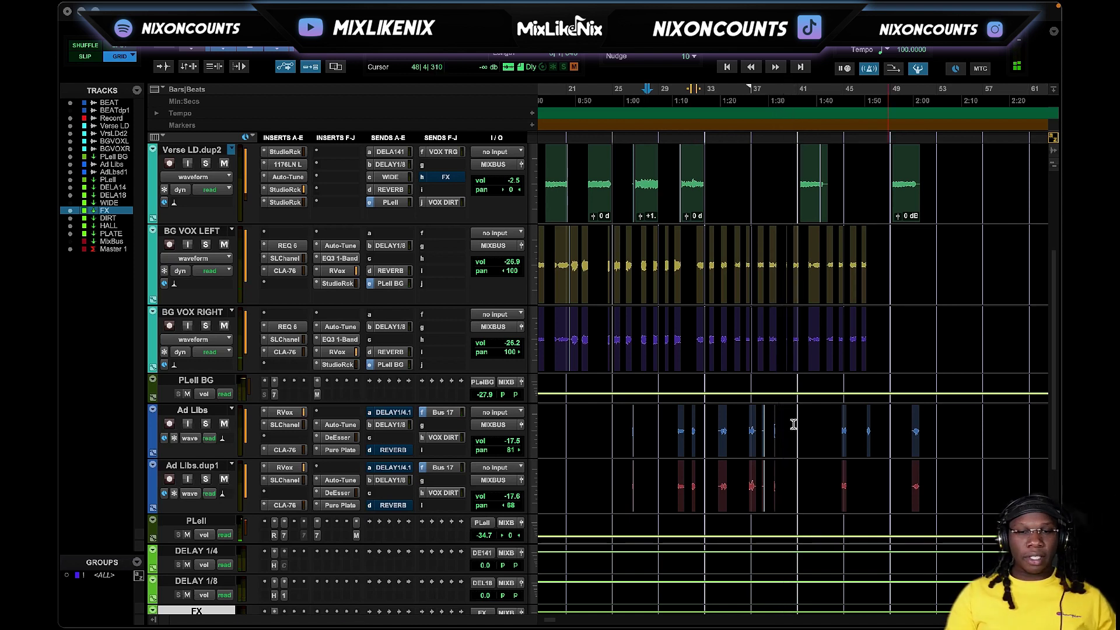
Open the Pure Plate insert on Ad Libs and move its window clear of the inserts and sends columns.
click(676, 464)
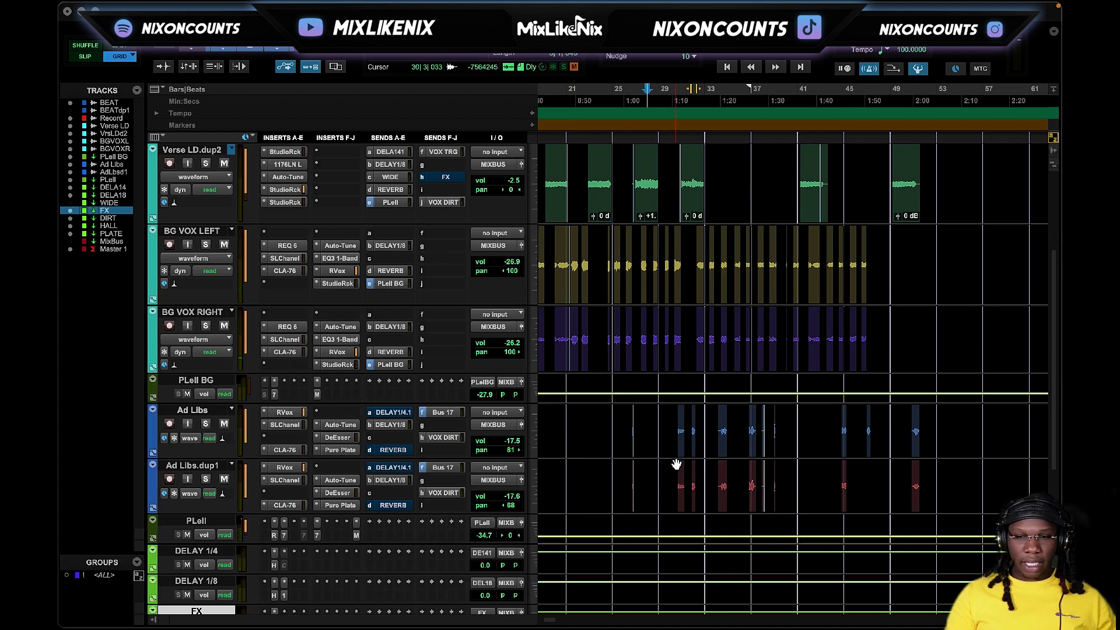
click(344, 451)
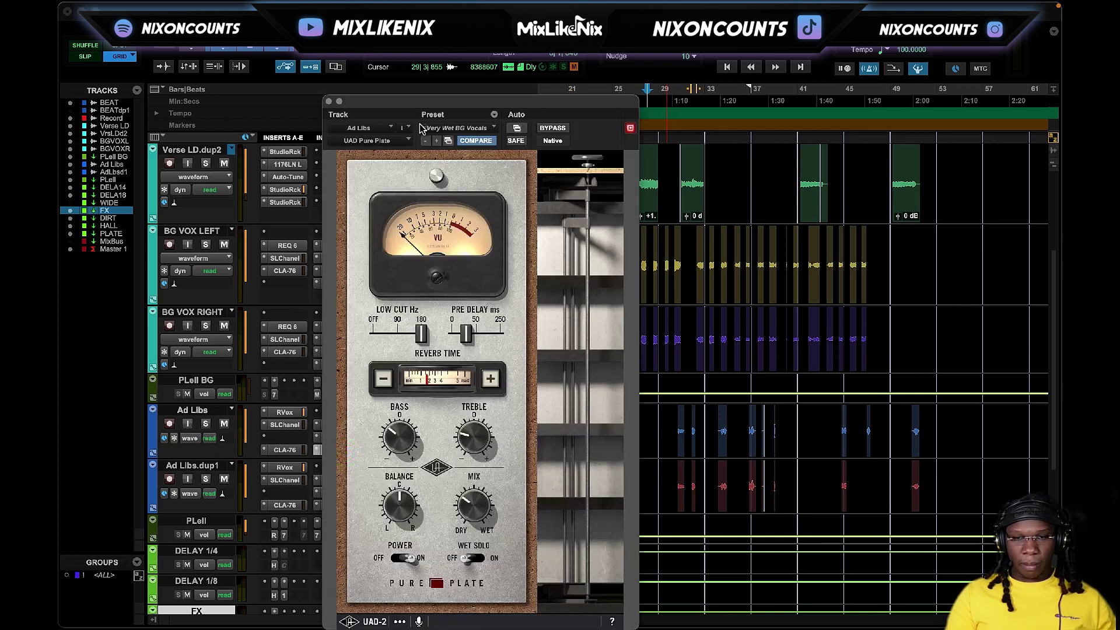
drag(468, 110, 761, 74)
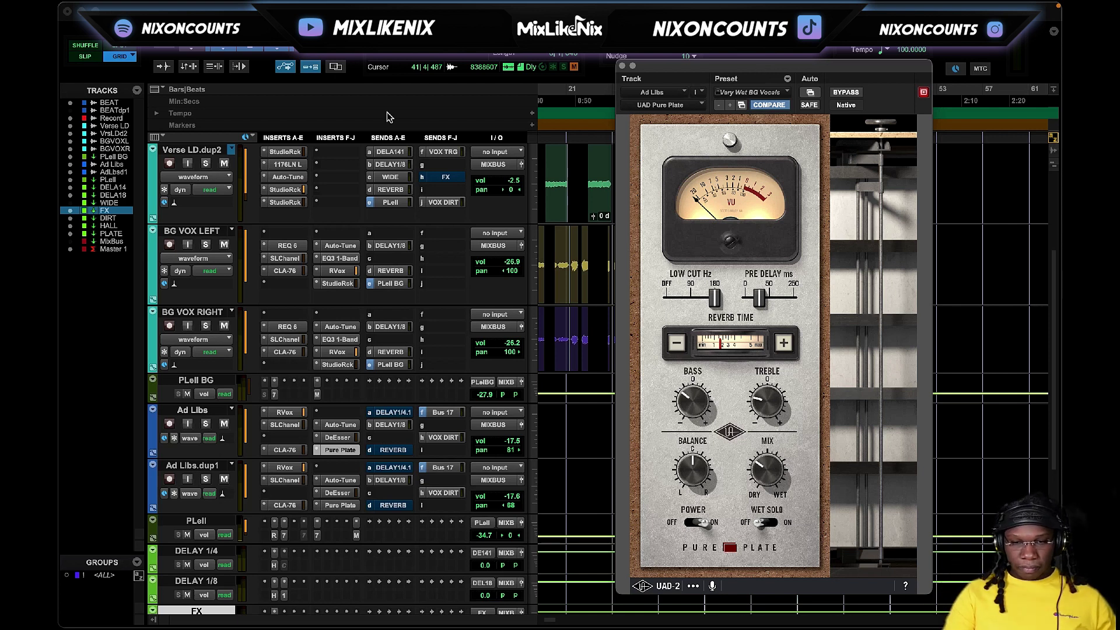
Open the PLell BG send of the BG VOX LEFT track to inspect its level and pre-fader setting.
scroll(370, 365, up, 3)
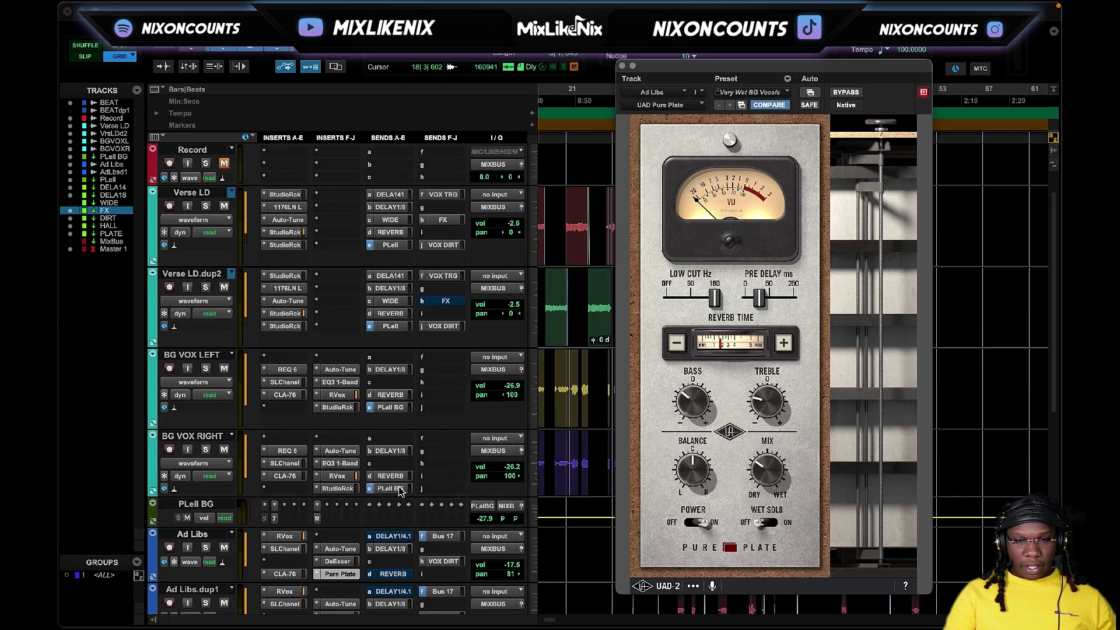
scroll(377, 359, down, 1)
click(398, 365)
click(397, 365)
click(397, 364)
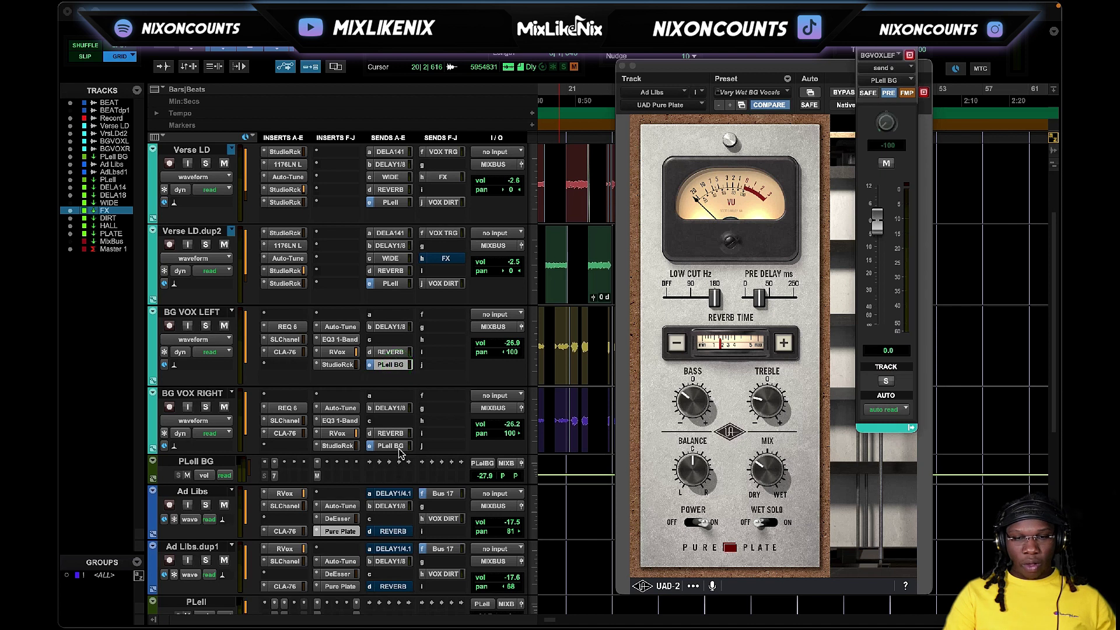
click(384, 365)
click(384, 366)
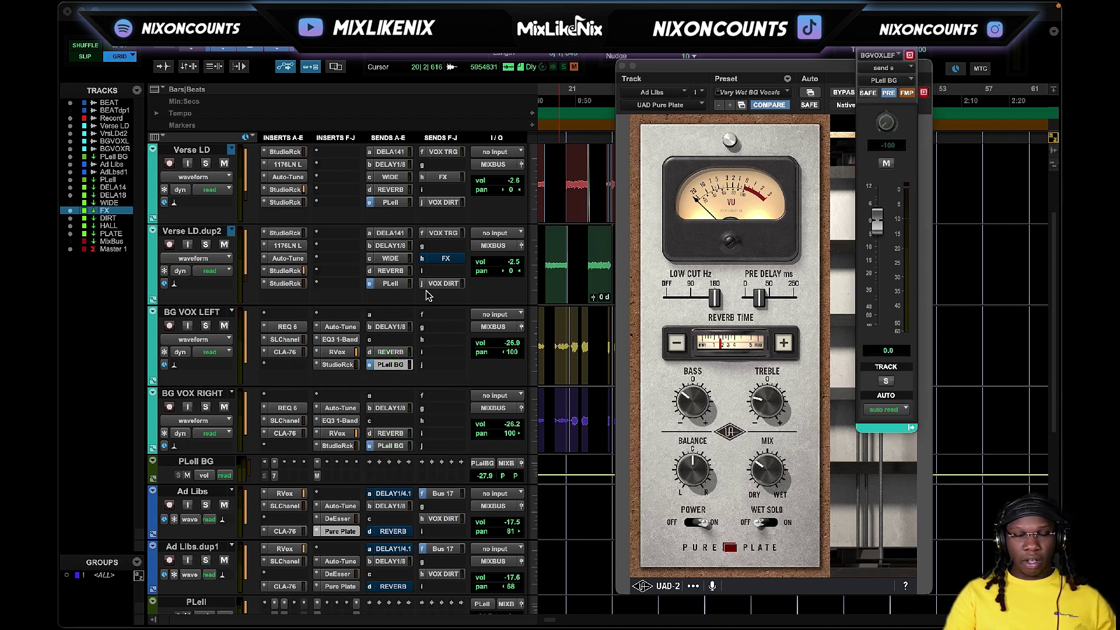
Inspect the UA 1176 Rev A and SSLGChannel inserts on the PLell BG track, closing the plug-in window.
click(274, 462)
drag(803, 67, 418, 122)
click(881, 150)
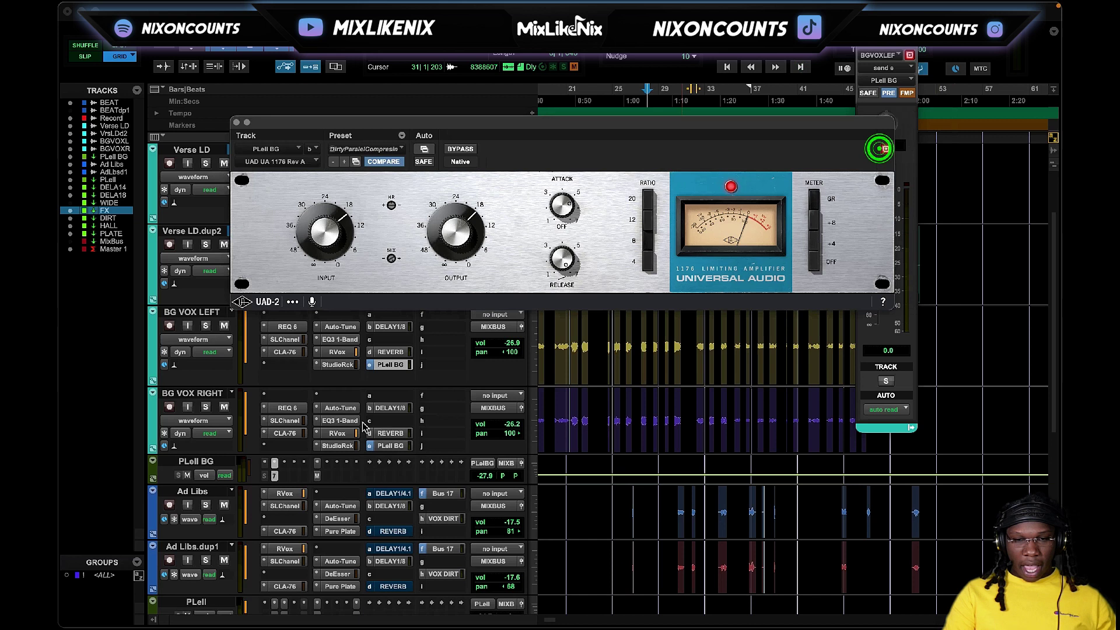
click(259, 476)
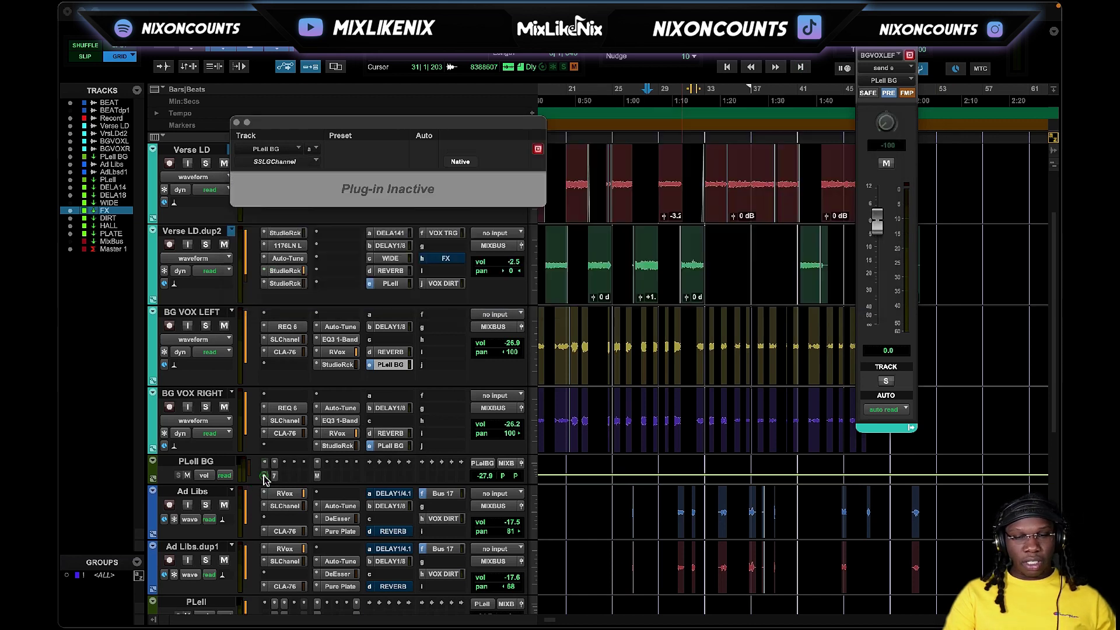
click(260, 476)
click(267, 474)
Compare the BF-76 insert on PLell with the UA 1176 Rev A on PLell BG, closing each plug-in.
scroll(289, 467, down, 6)
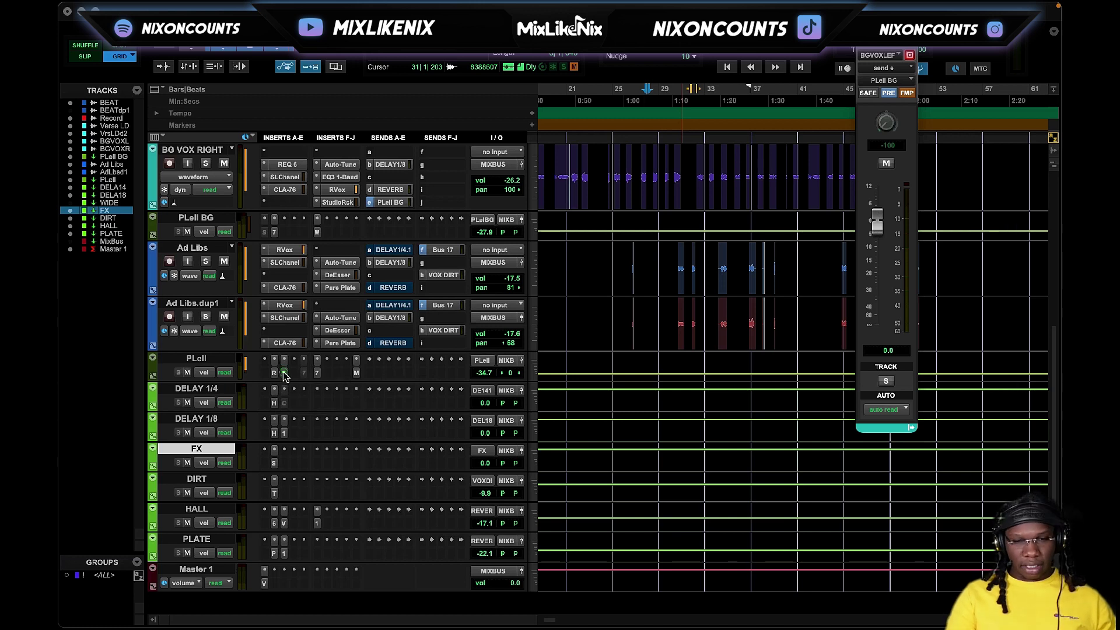
click(284, 372)
scroll(284, 373, up, 5)
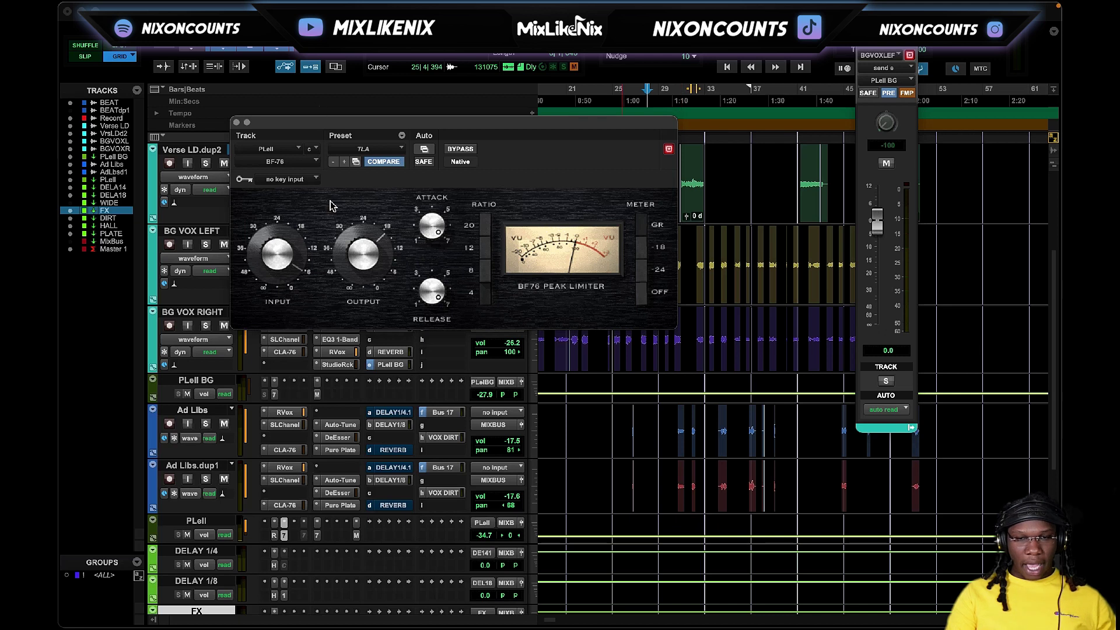
click(236, 122)
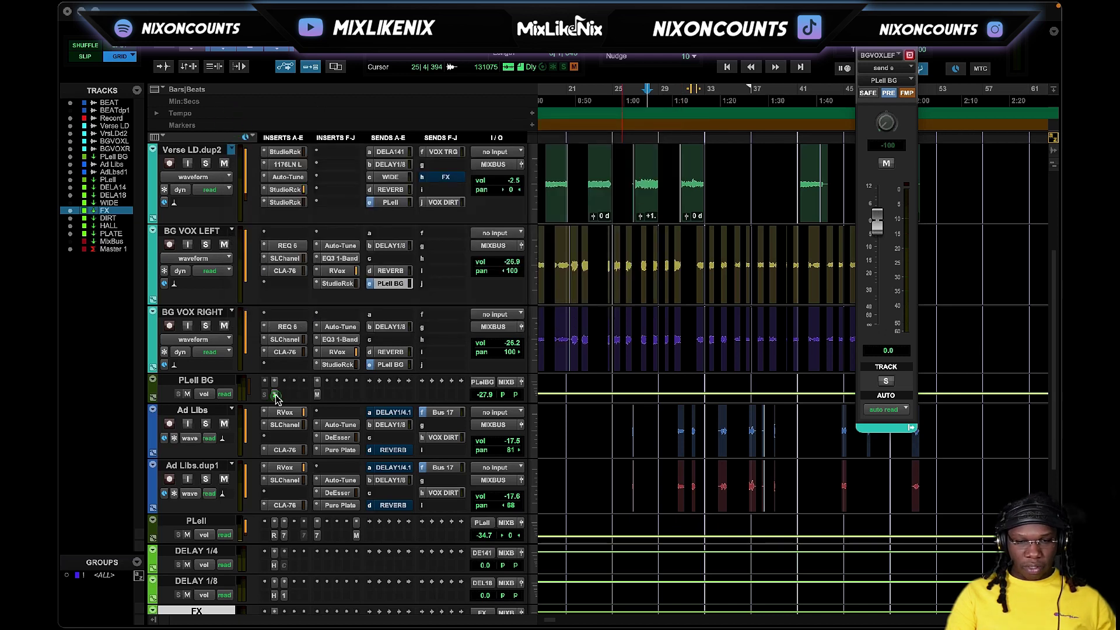
click(274, 382)
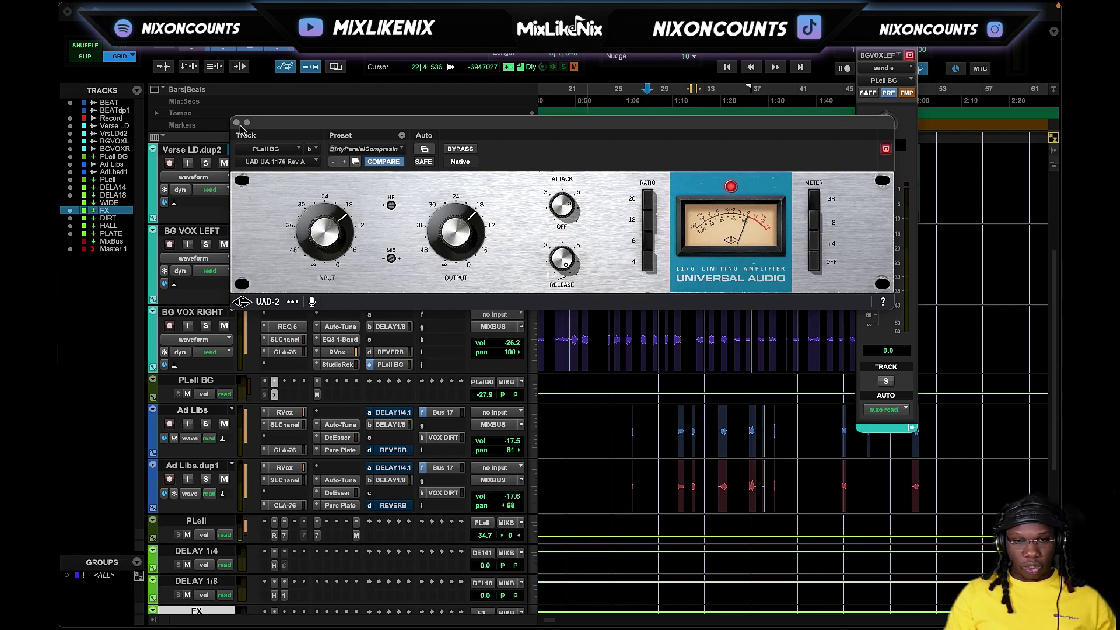
click(236, 122)
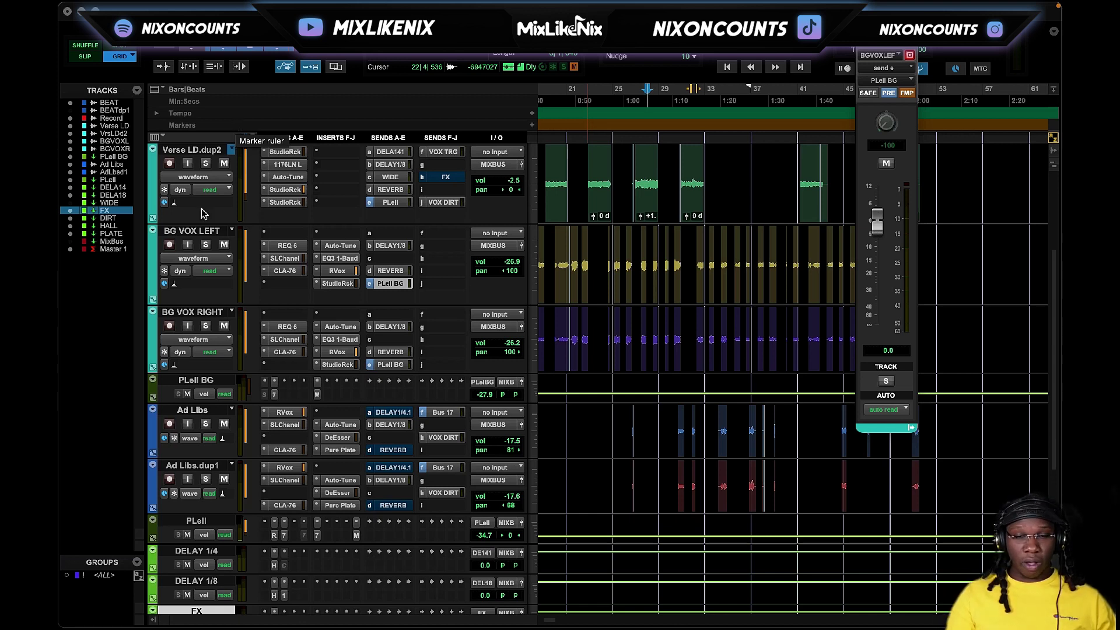
Play the song with PLell's BF-76 open to watch its meter, and review PLell BG's UA 1176 Rev A before closing it.
scroll(204, 216, down, 2)
click(284, 455)
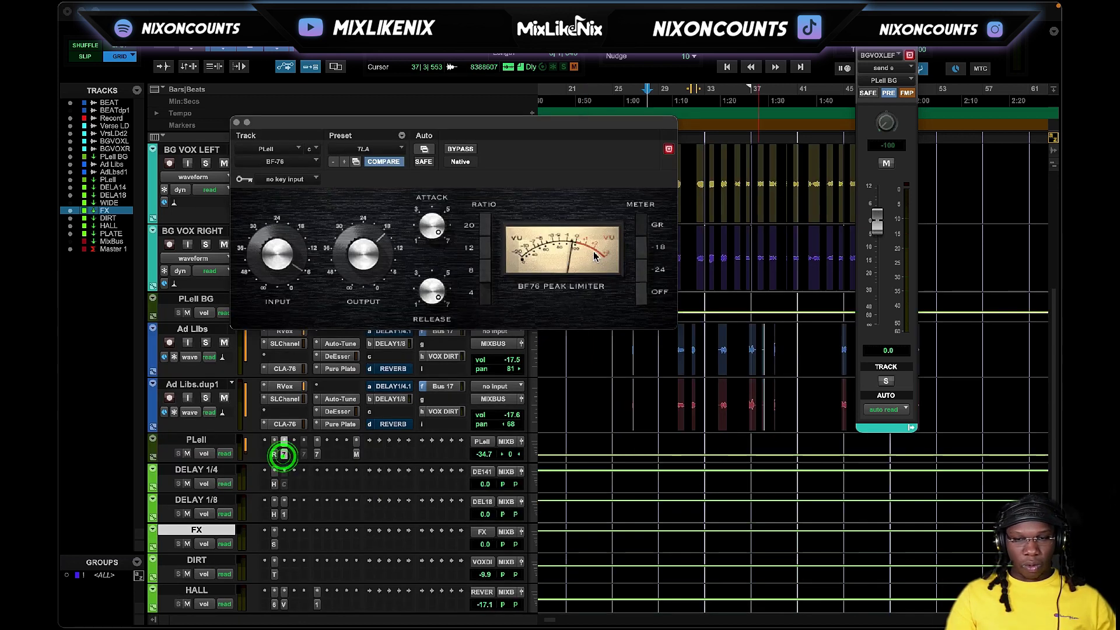
key(space)
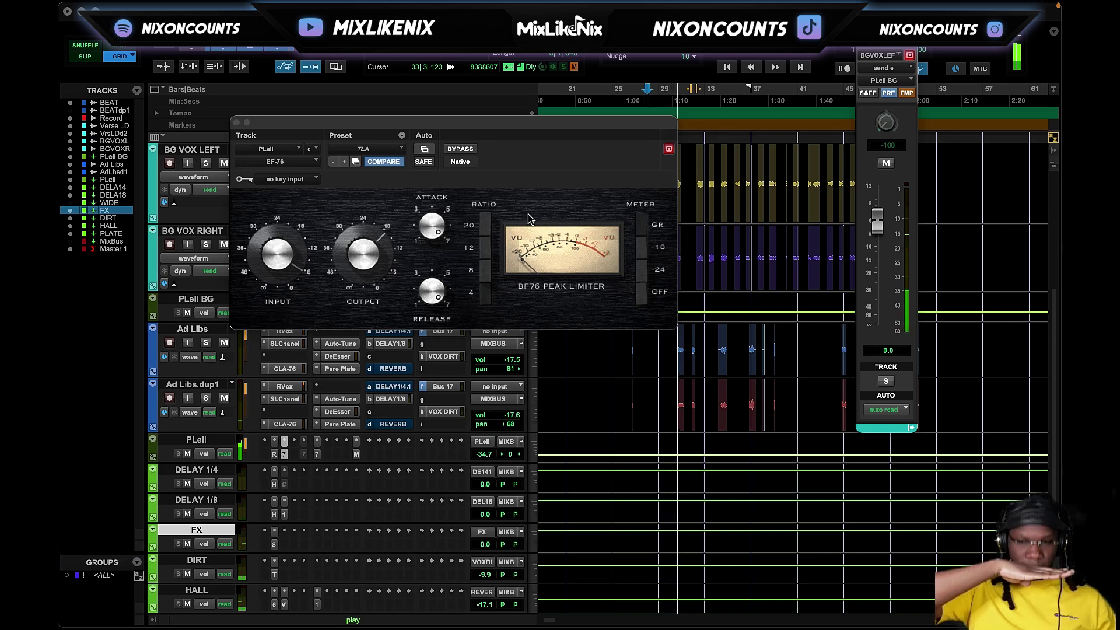
click(237, 122)
click(276, 314)
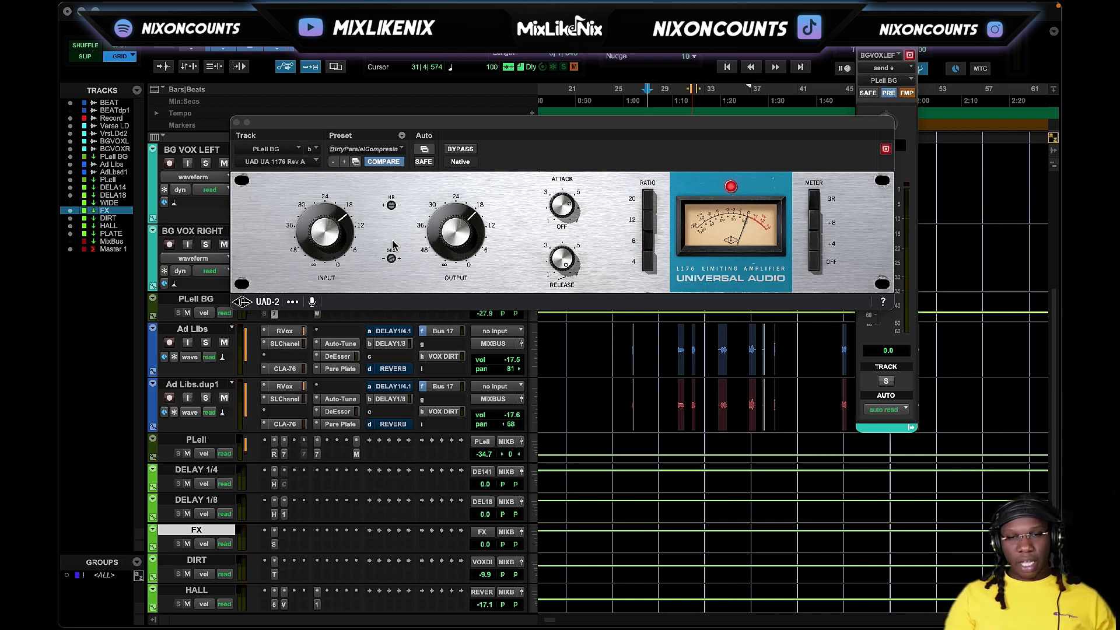
click(236, 122)
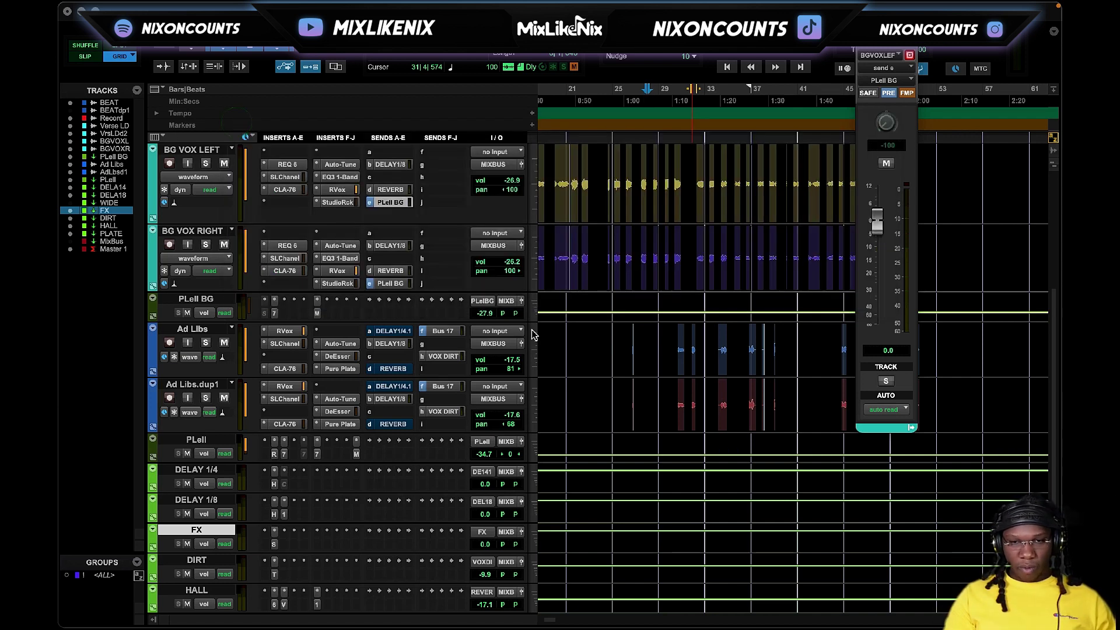
Open the Bus 17 send of the Ad Libs track to inspect its pre-fader send level.
scroll(650, 311, up, 4)
scroll(521, 432, down, 4)
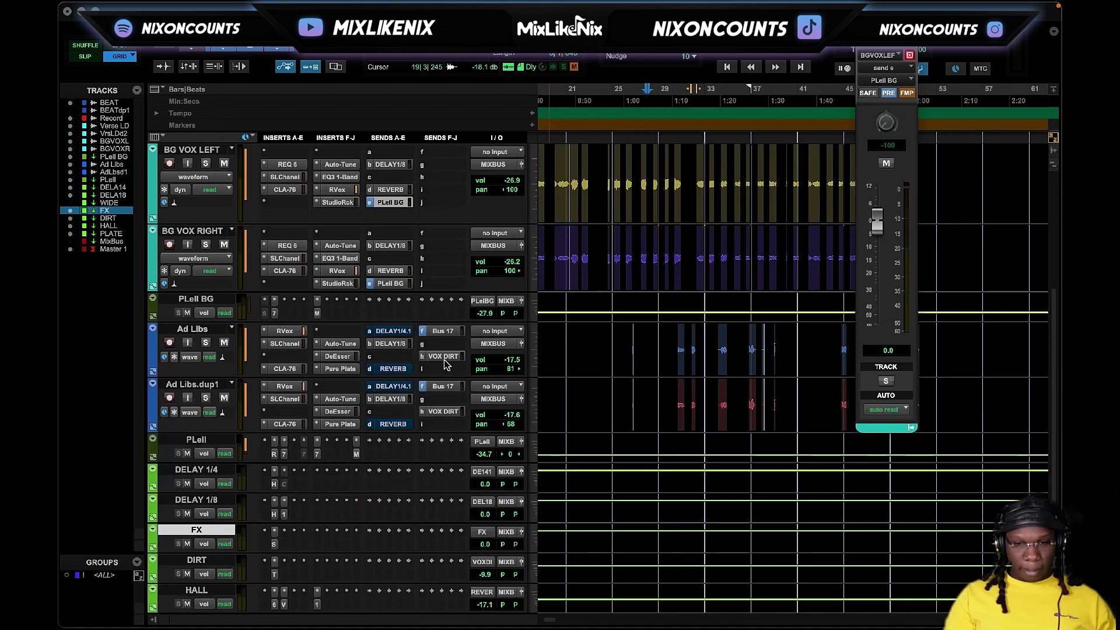
click(443, 331)
click(444, 331)
click(443, 331)
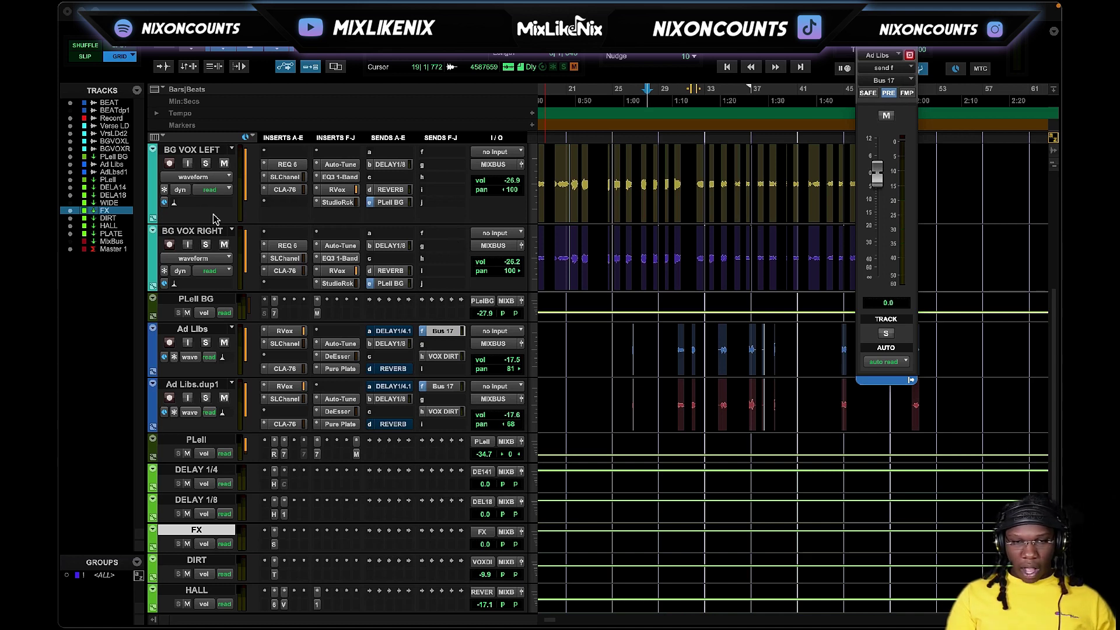
scroll(408, 373, up, 5)
click(458, 496)
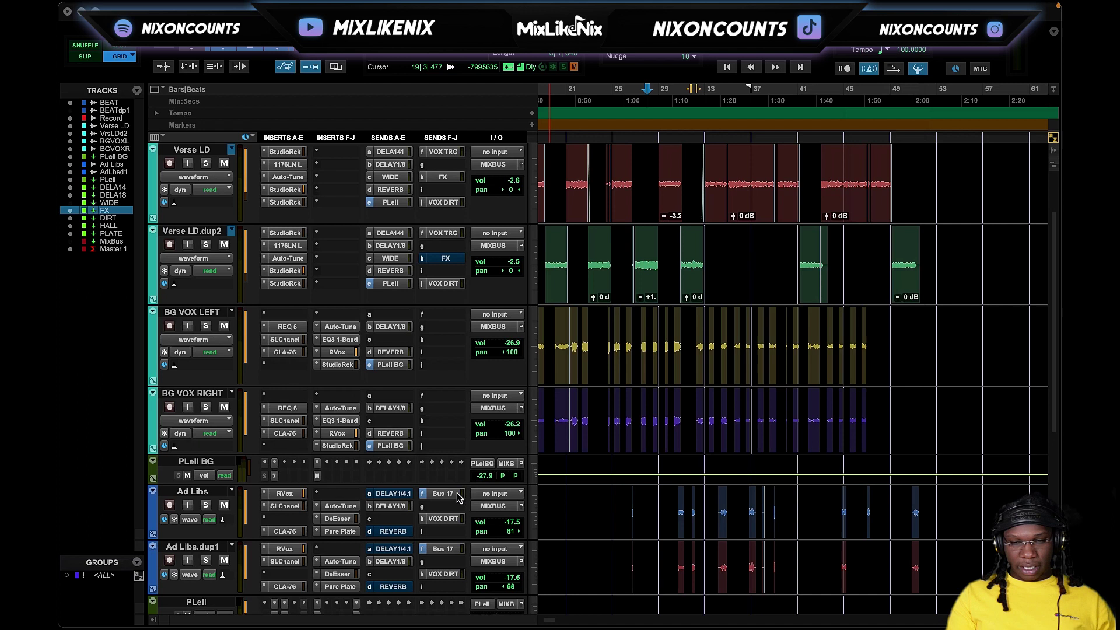
click(459, 496)
Open the StudioRack insert in the fourth slot of the Verse LD track.
scroll(458, 496, up, 2)
scroll(346, 315, down, 4)
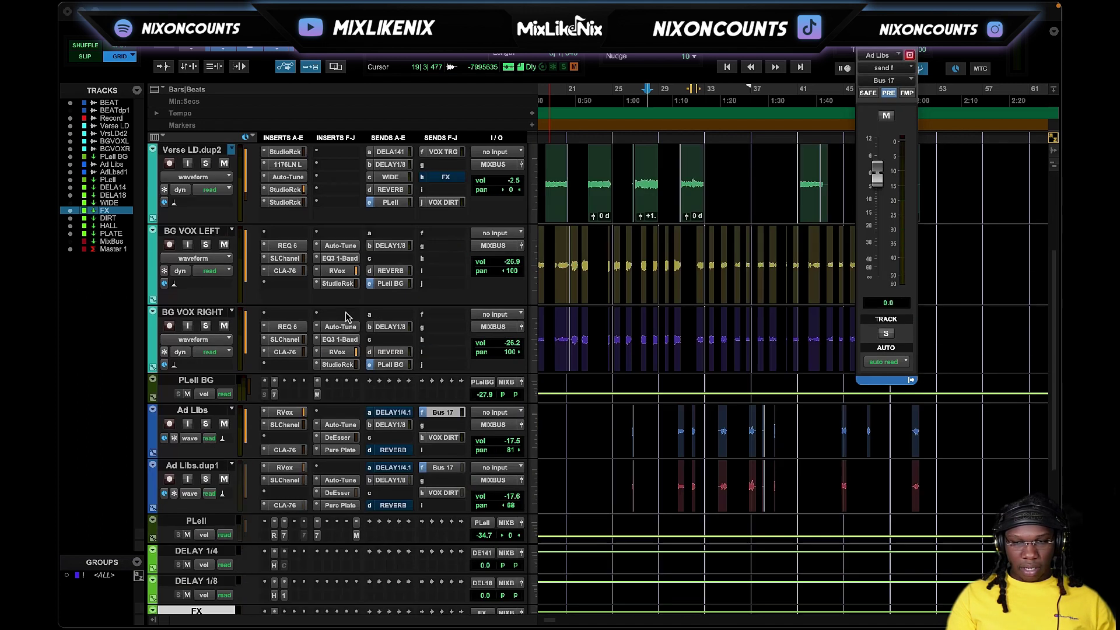
scroll(440, 465, up, 2)
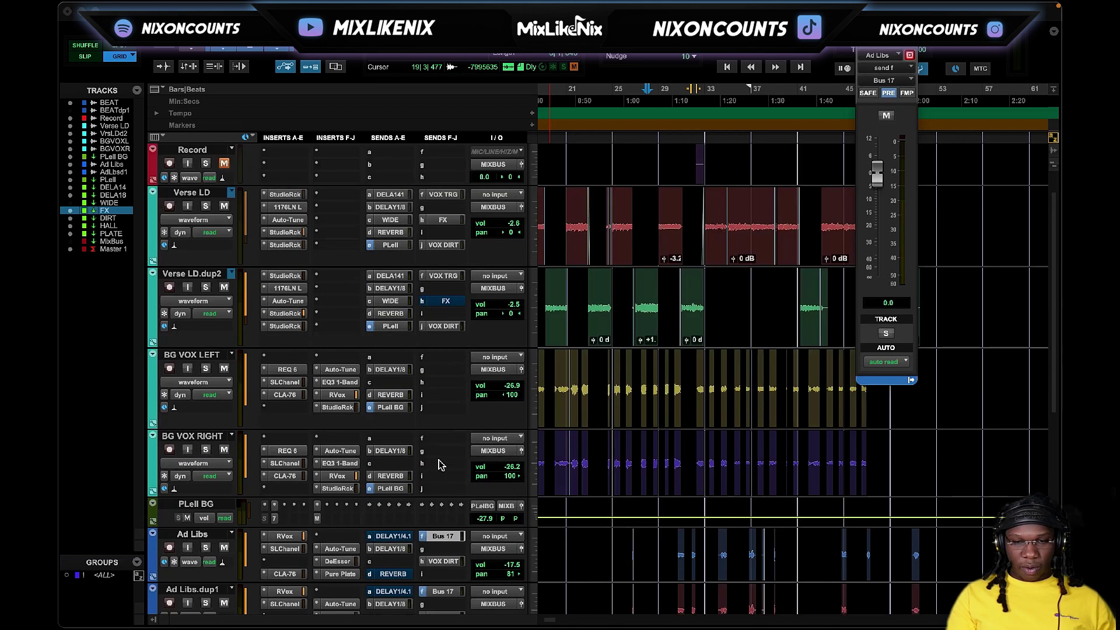
click(287, 233)
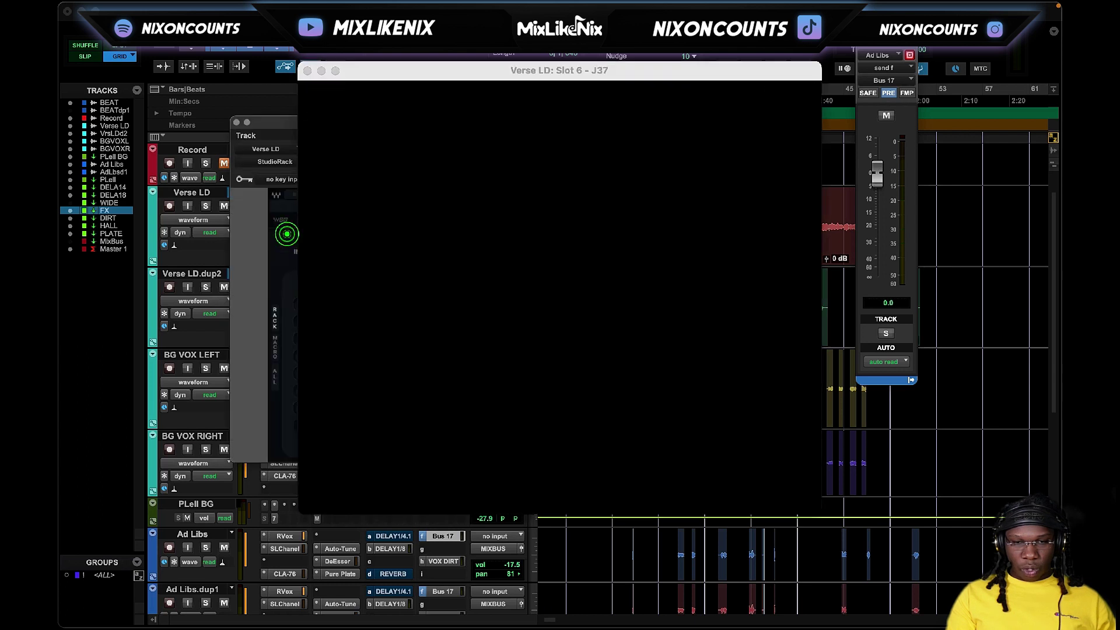
Close Verse LD's StudioRack and inspect the Bus 17 key input and external side-chained Pro-MB band in Verse LD.dup2's last StudioRack.
click(237, 122)
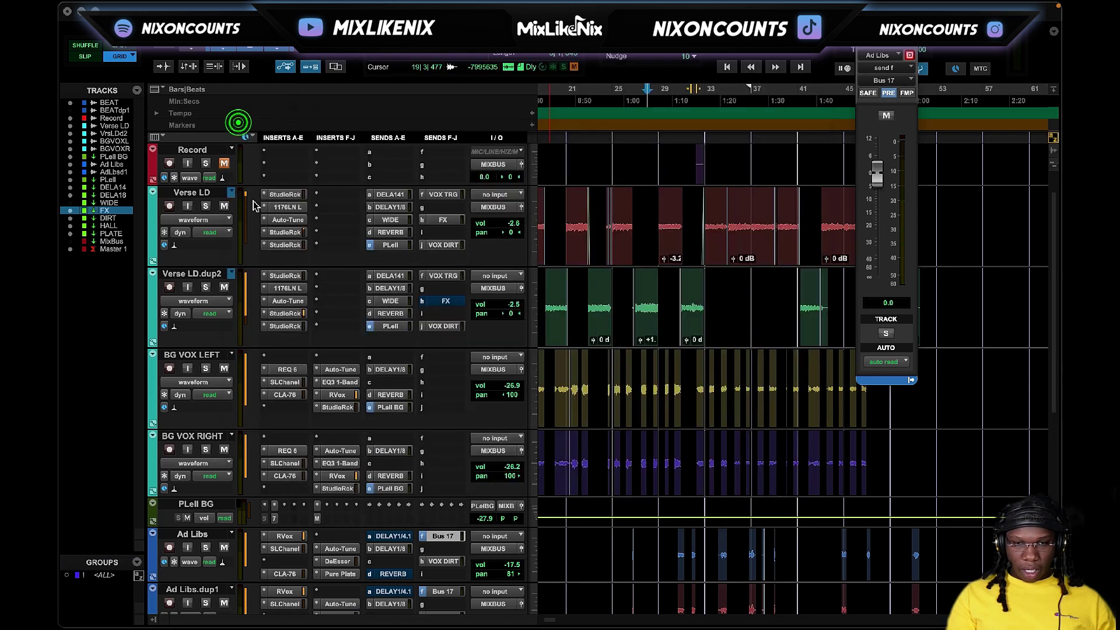
click(295, 330)
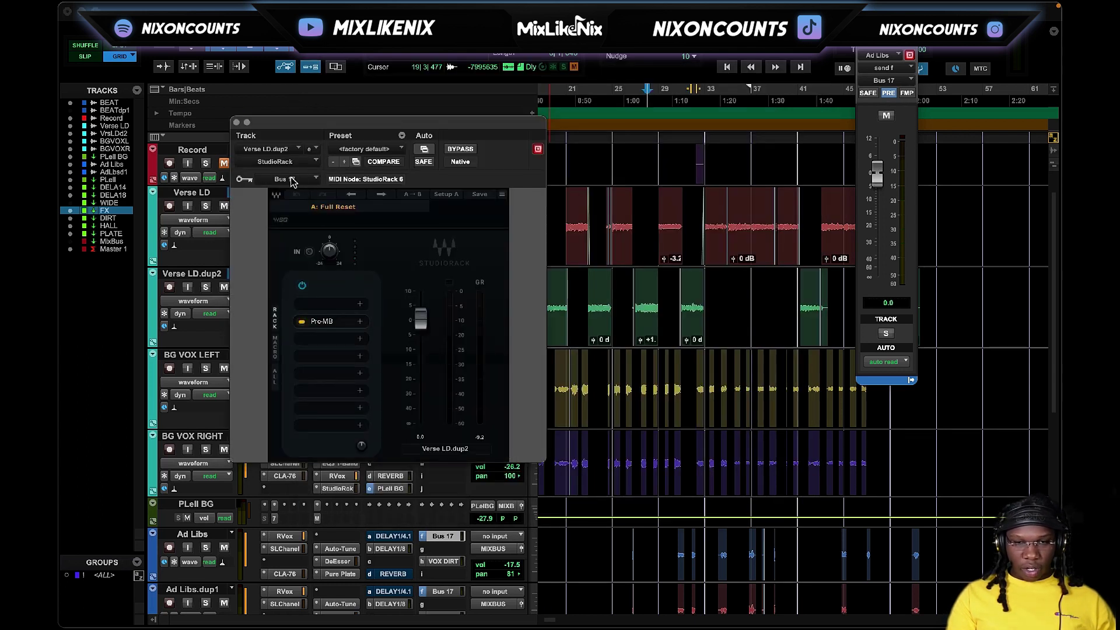
click(293, 180)
click(379, 180)
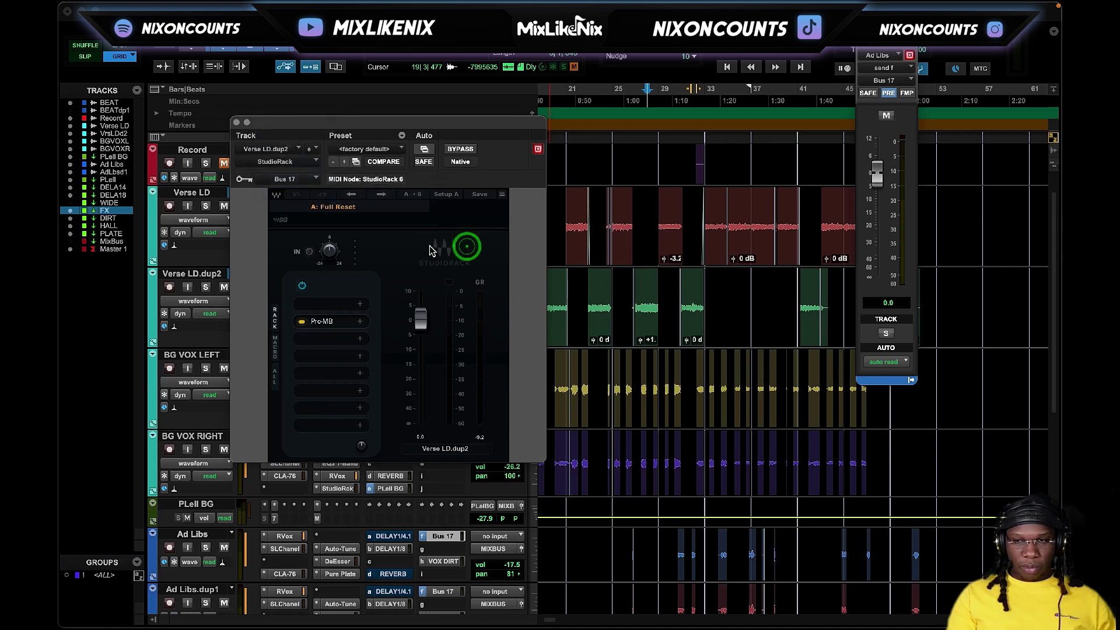
click(318, 321)
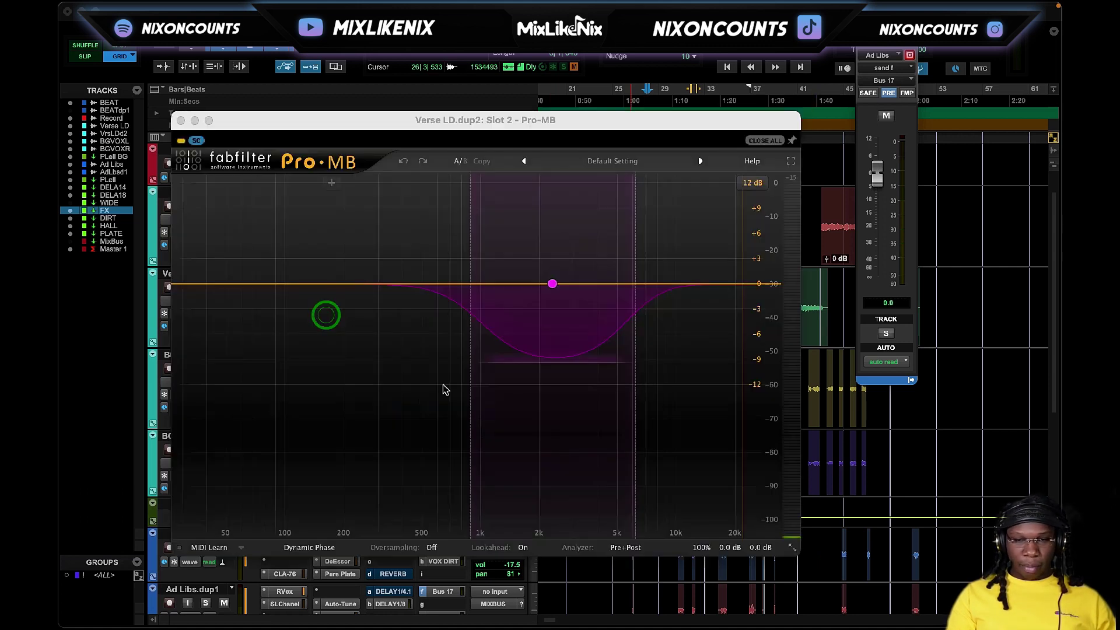
click(529, 293)
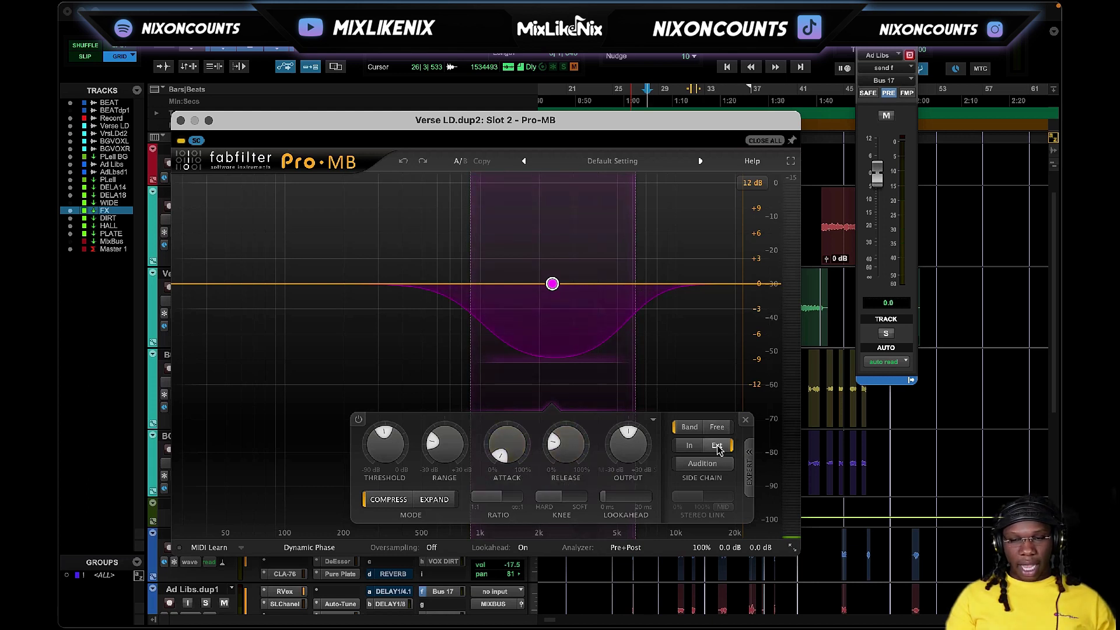
Play the song with Verse LD.dup2's Pro-MB open to watch how its side-chained band reacts, moving the plug-in aside.
mouse_move(551, 308)
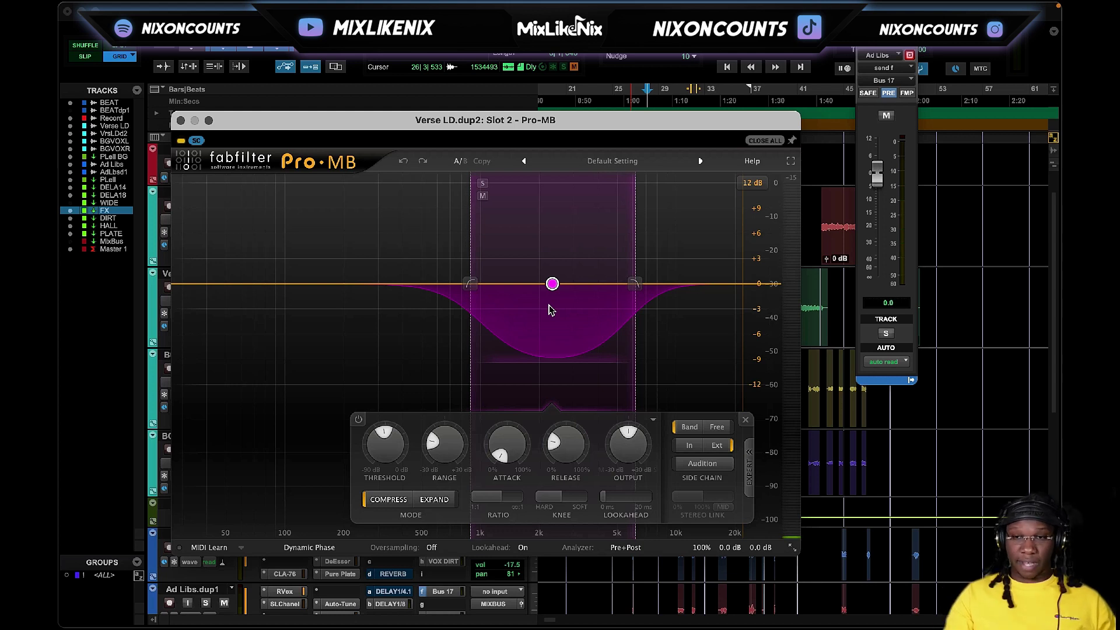
key(space)
drag(560, 121, 449, 124)
key(space)
scroll(838, 307, down, 5)
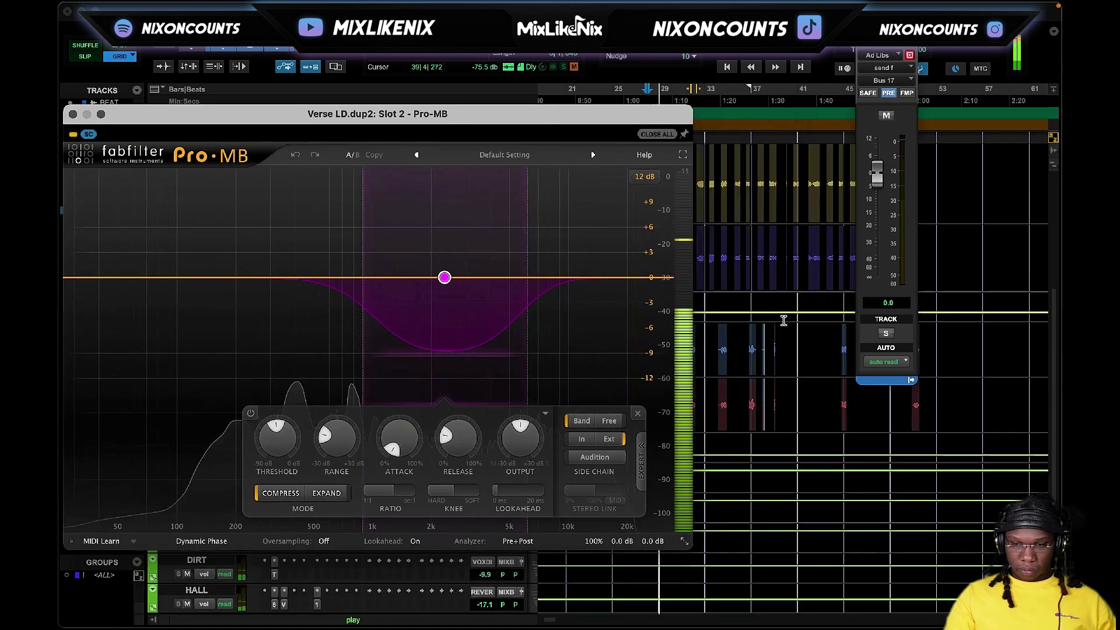
click(740, 93)
key(space)
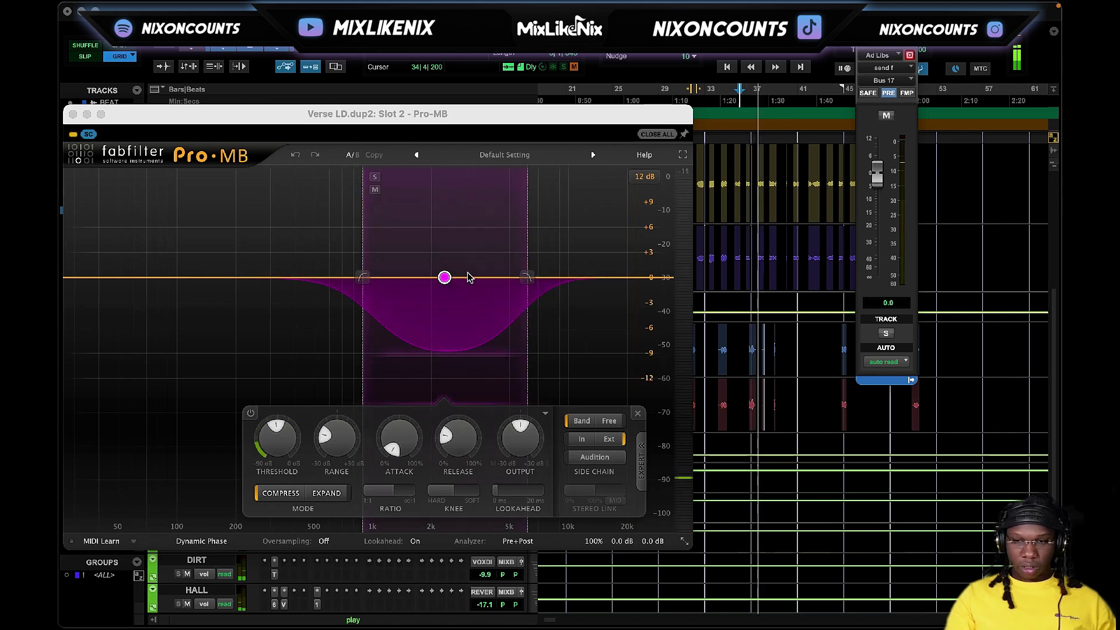
drag(438, 118, 492, 119)
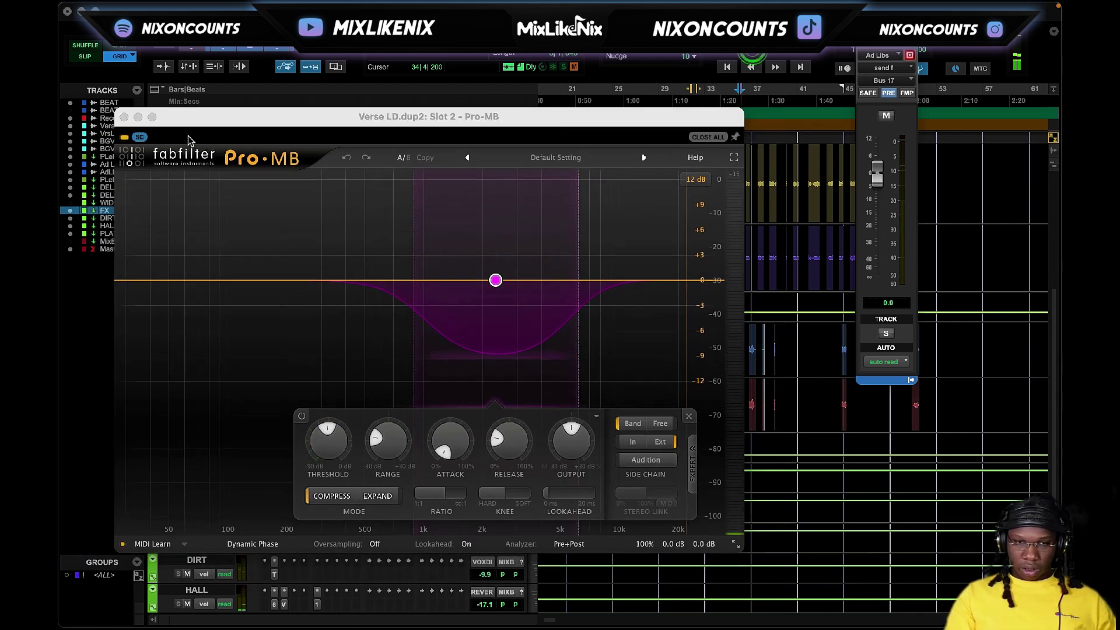
Bypass the fifth-slot StudioRack on Verse LD.dup2 and Verse LD while playing the song from around bar 33.
click(259, 116)
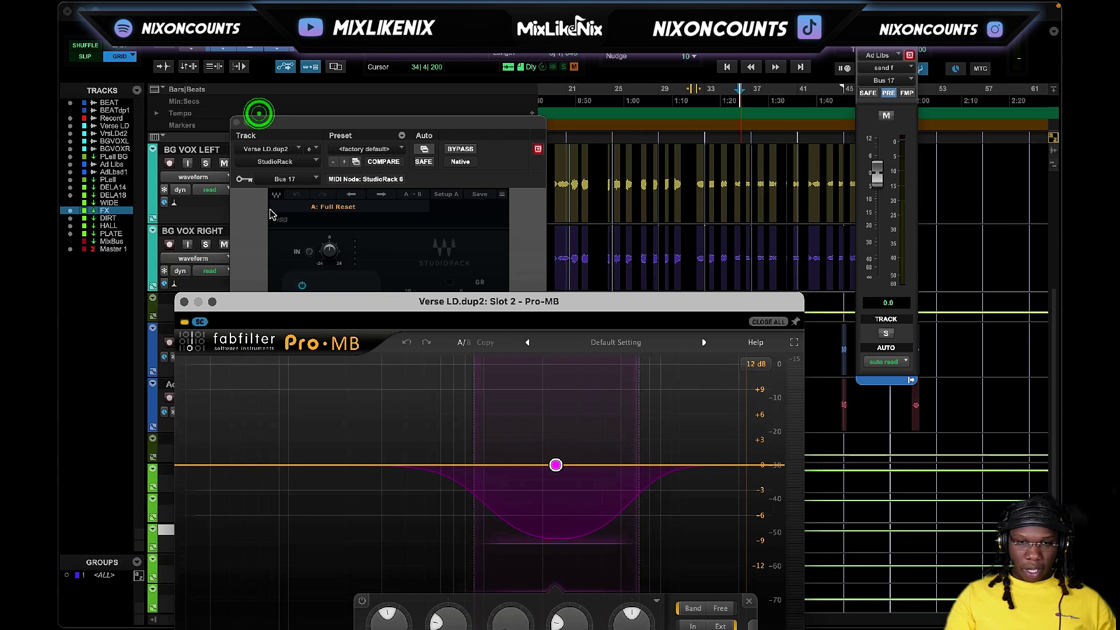
click(471, 149)
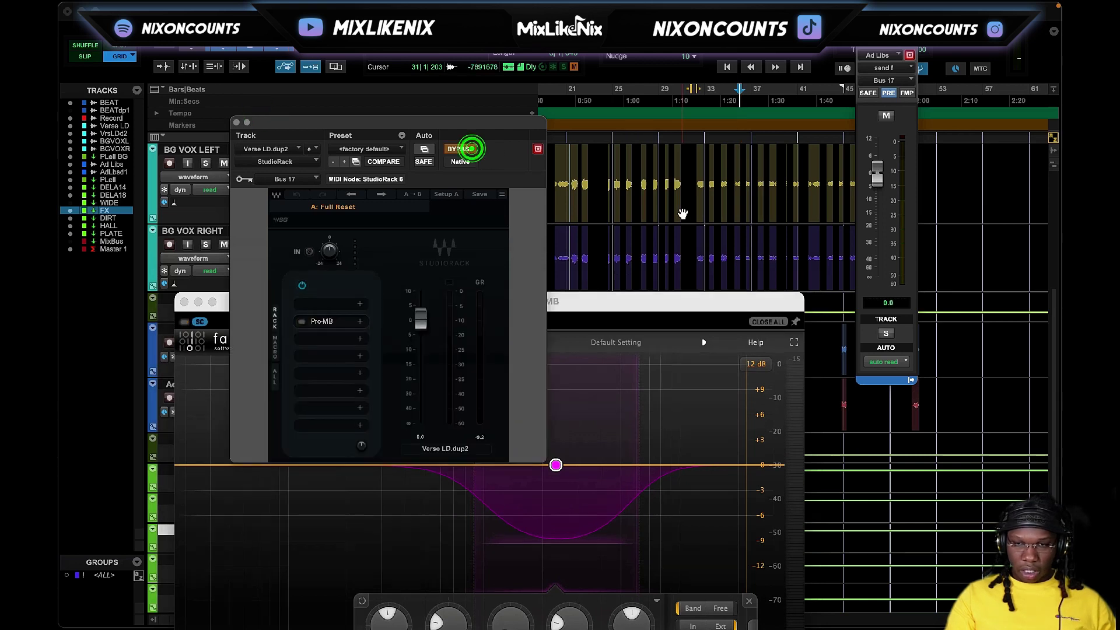
scroll(681, 213, up, 3)
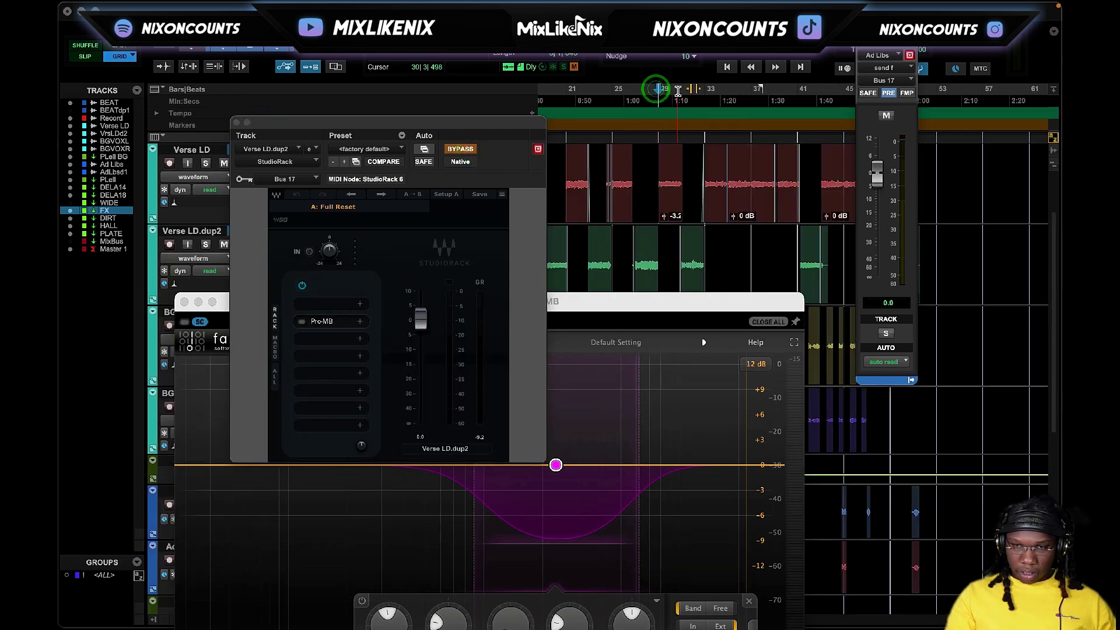
click(706, 89)
right_click(295, 202)
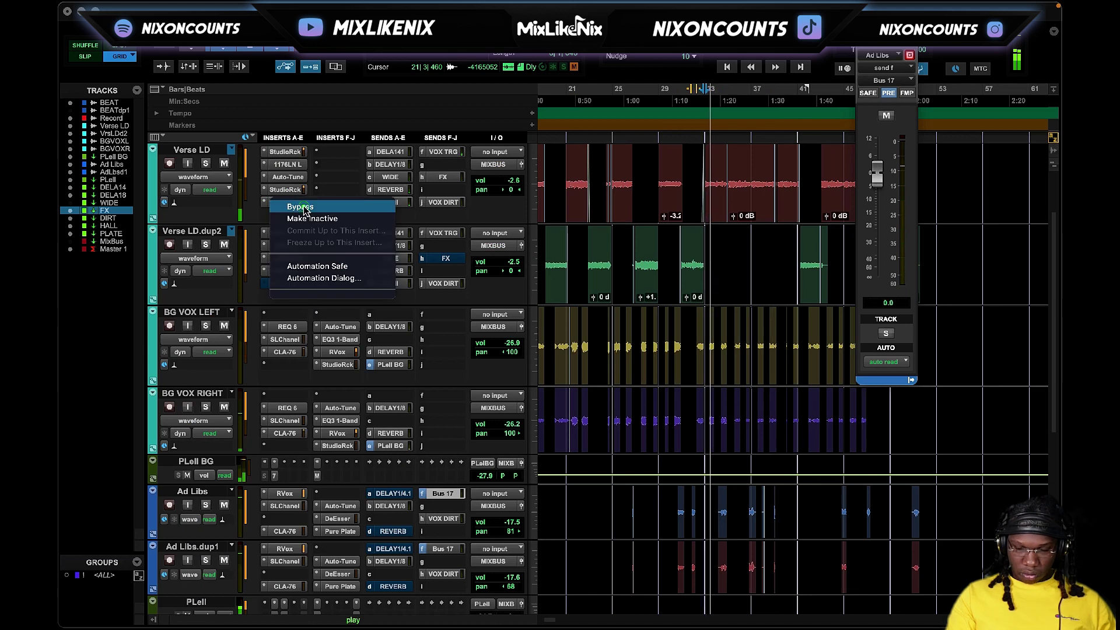
click(298, 207)
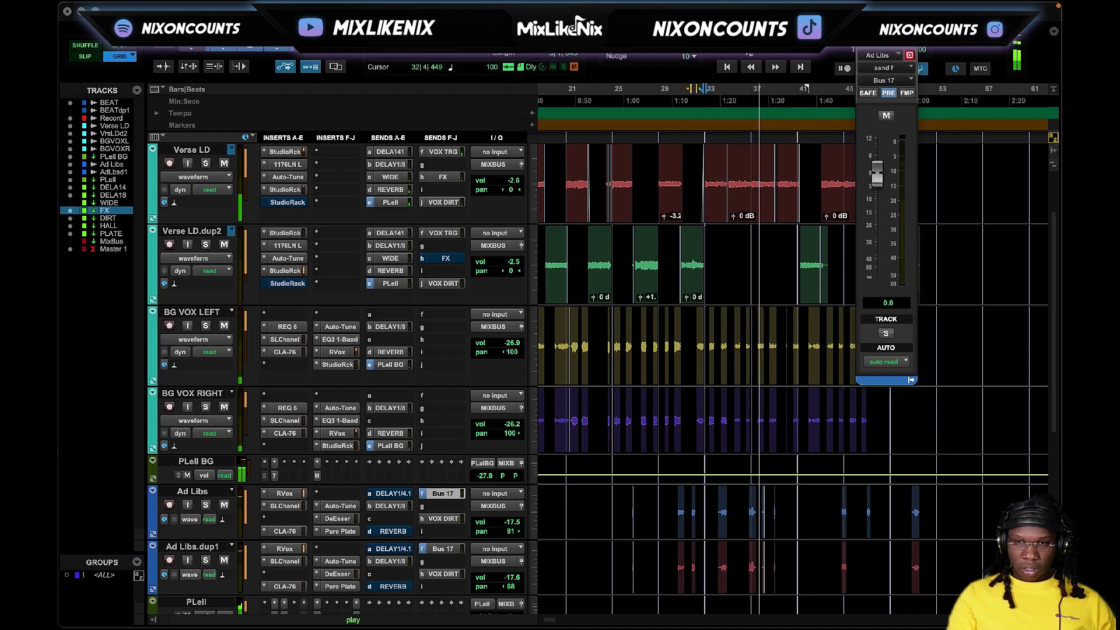
key(space)
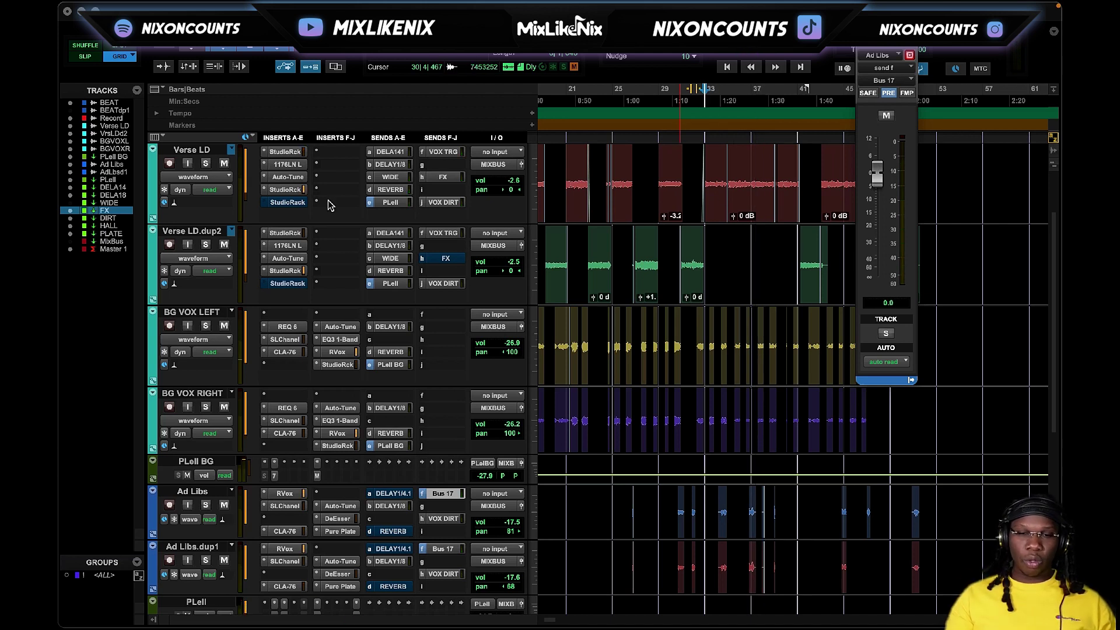
Turn the bypassed fifth-slot StudioRack inserts on Verse LD and Verse LD.dup2 back on.
right_click(286, 204)
click(299, 211)
right_click(287, 286)
click(301, 291)
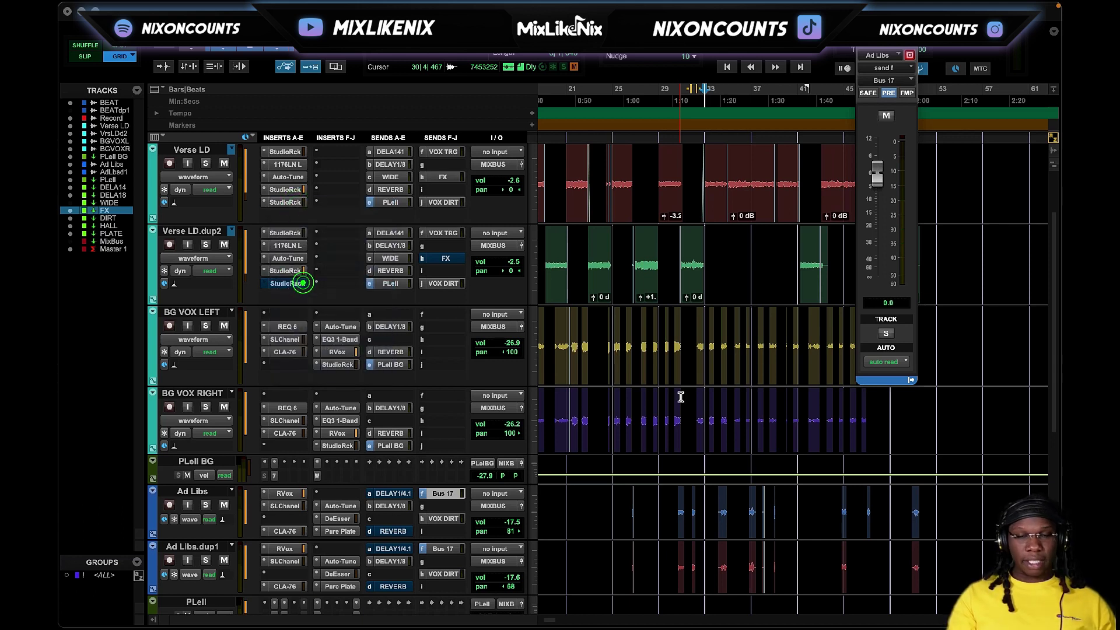
Review the external side-chained Pro-MB inside Verse LD's fifth-slot StudioRack, then close both plug-in windows.
click(292, 203)
click(336, 321)
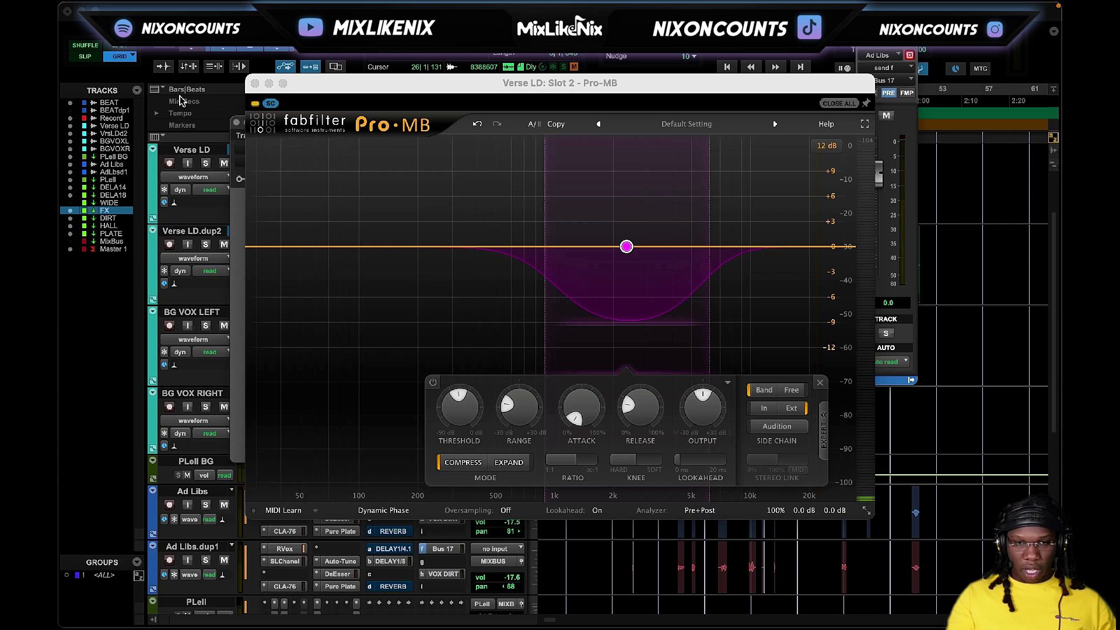
click(255, 83)
click(236, 122)
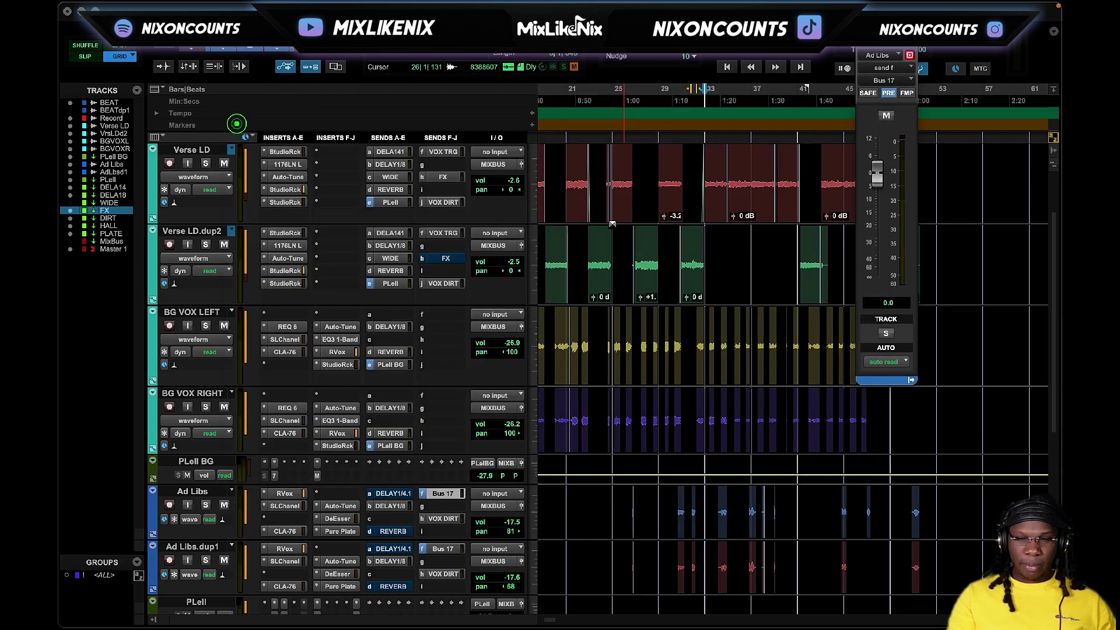
Play the song from around bar 33 to hear the verse with both side-chained StudioRack inserts active.
click(702, 101)
key(space)
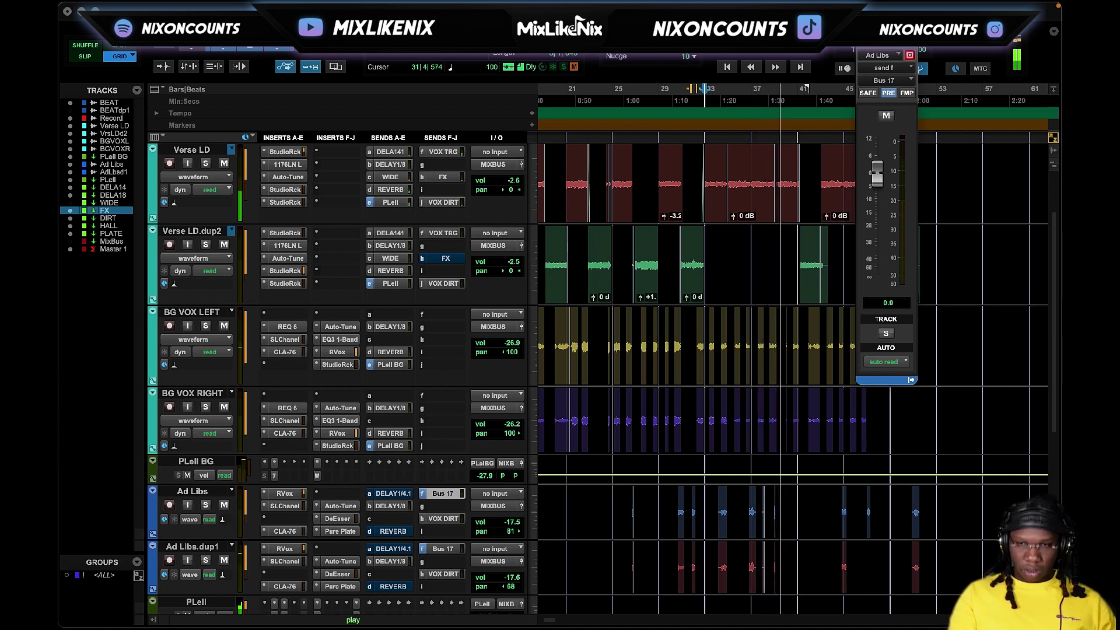
key(space)
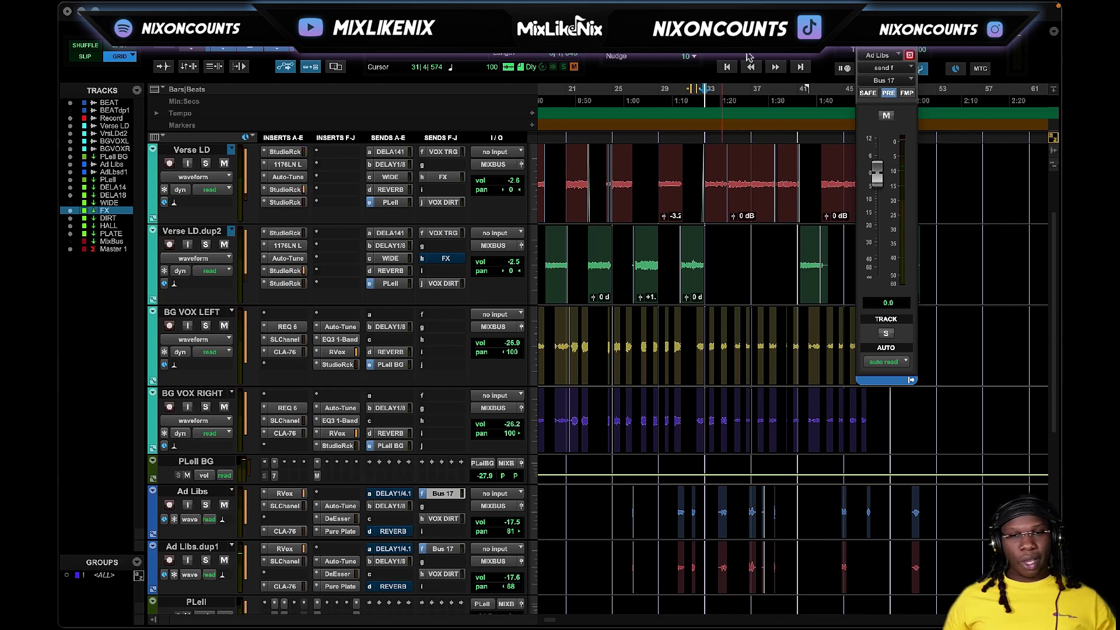